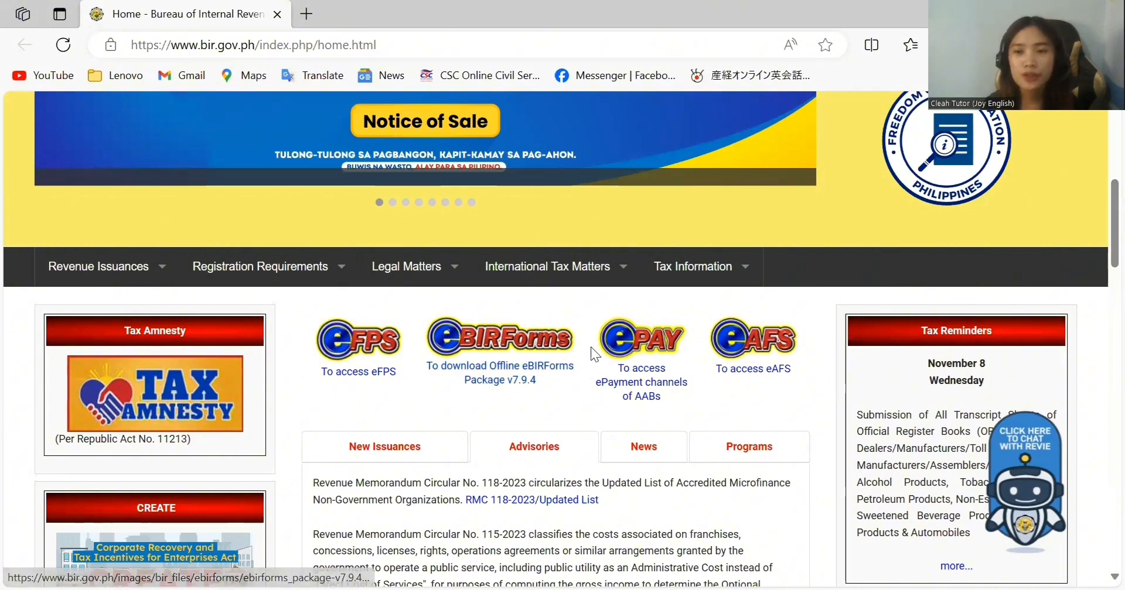
Step: Enter the taxpayer identification number across the four TIN boxes
{"action": "left_click_drag", "start_coordinate": [1101, 234], "coordinate": [1099, 166]}
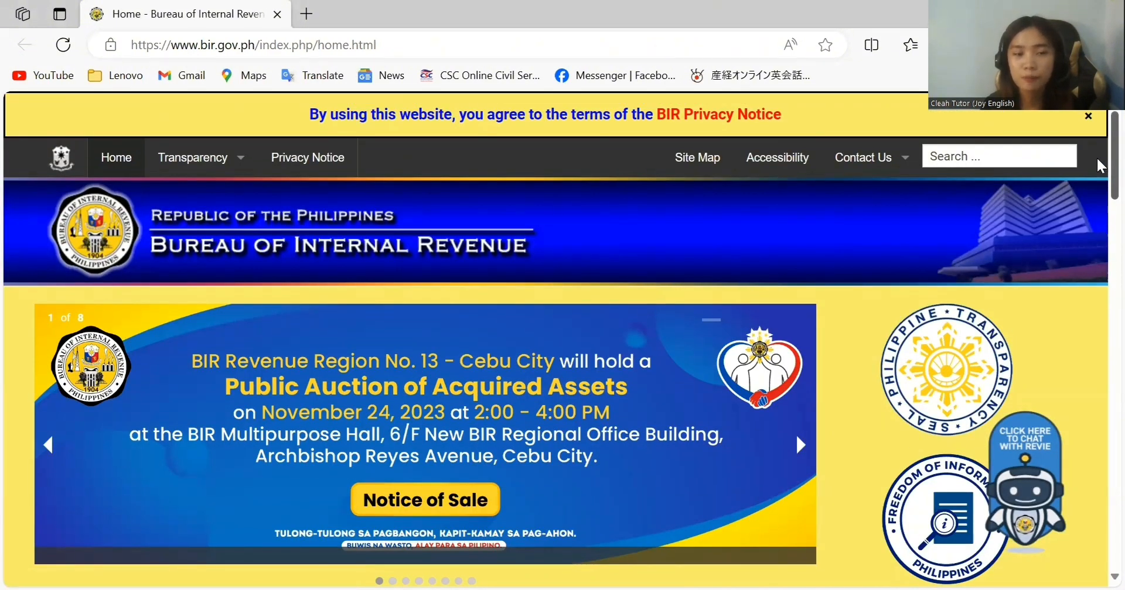
{"action": "scroll", "coordinate": [451, 417], "scroll_direction": "down", "scroll_amount": 6}
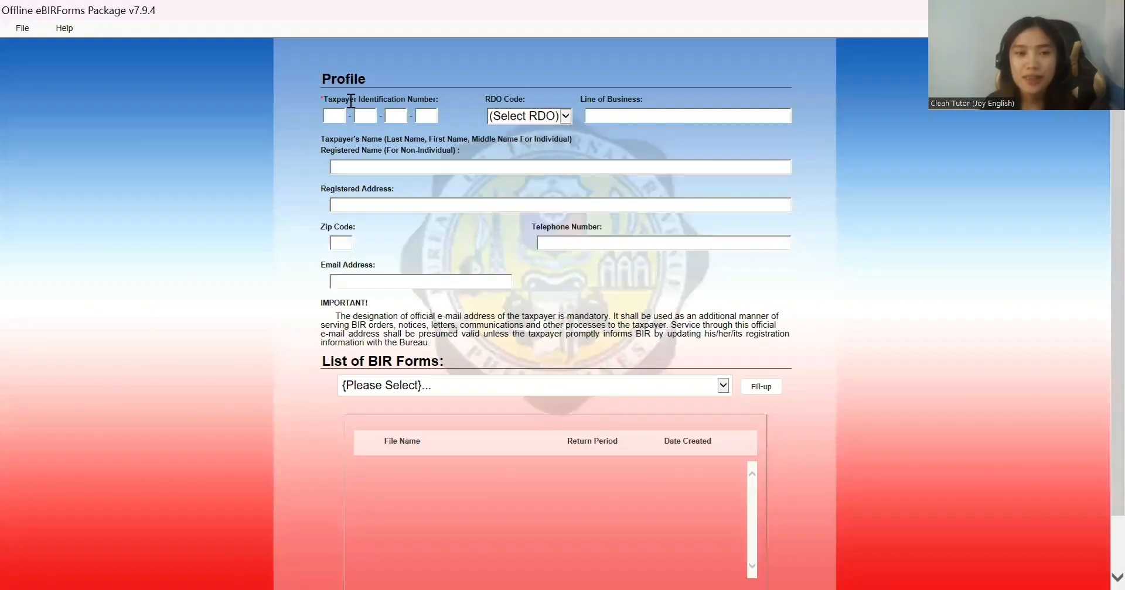
{"action": "left_click", "coordinate": [329, 117]}
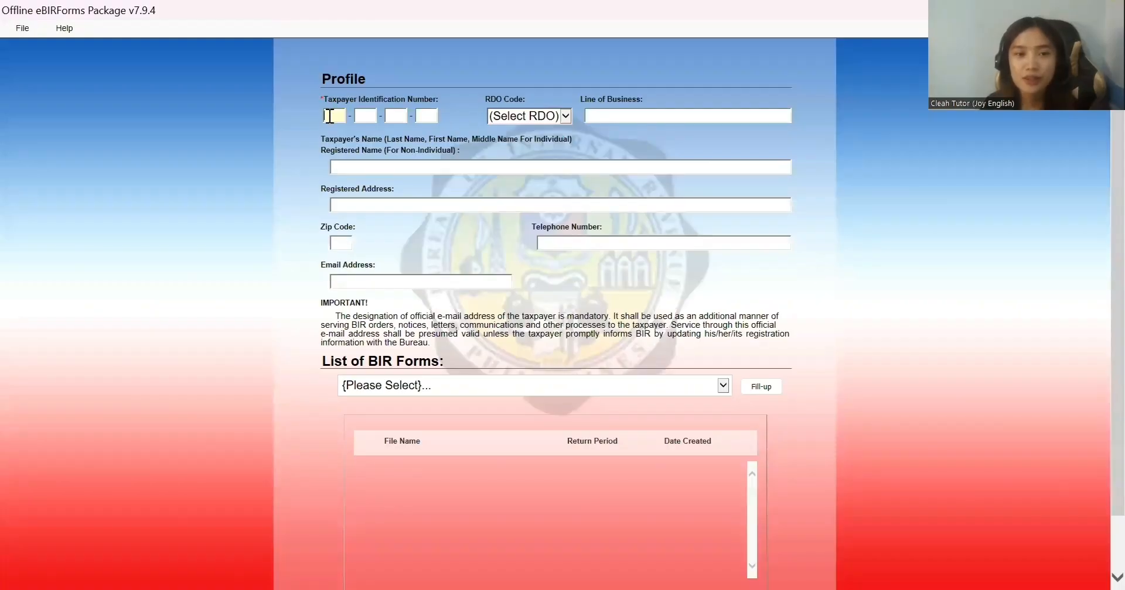
{"action": "type", "text": "000"}
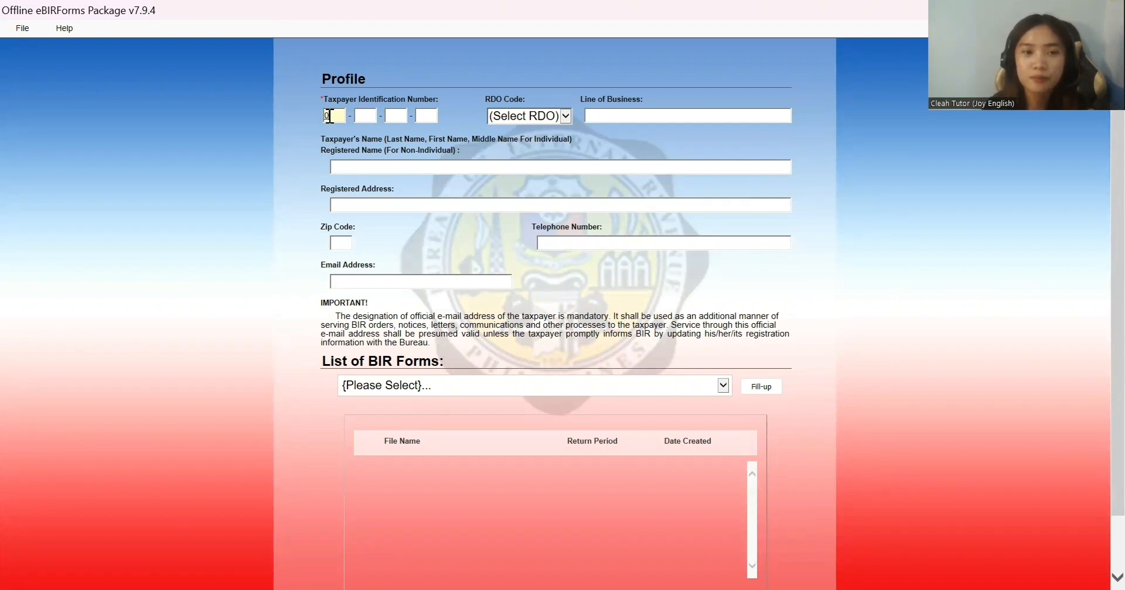
{"action": "left_click", "coordinate": [368, 117]}
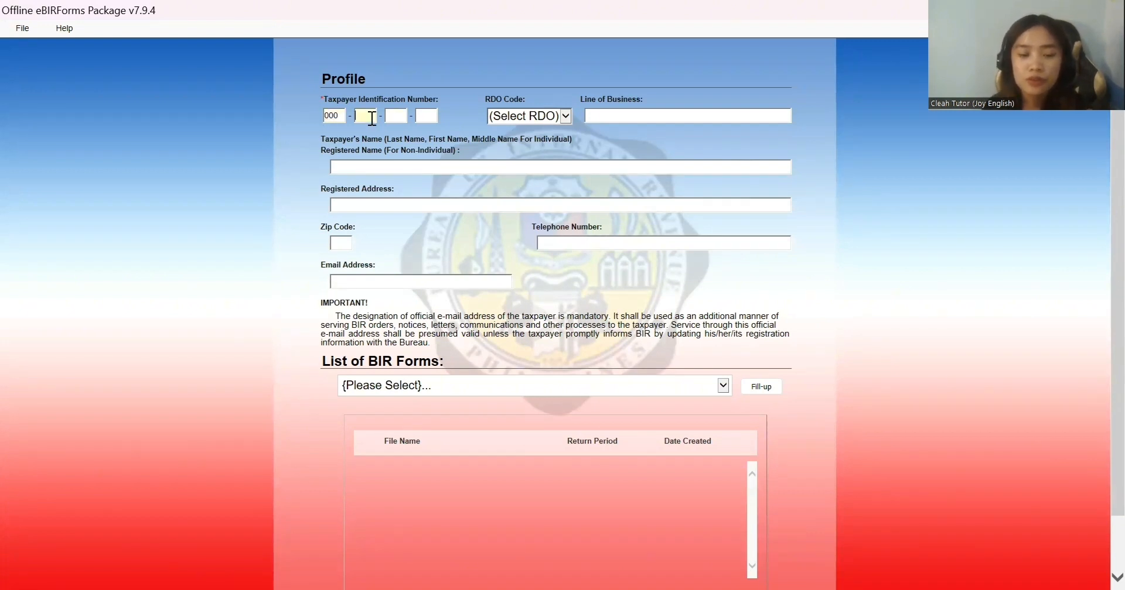
{"action": "type", "text": "1"}
{"action": "key", "text": "BackSpace"}
{"action": "type", "text": "222"}
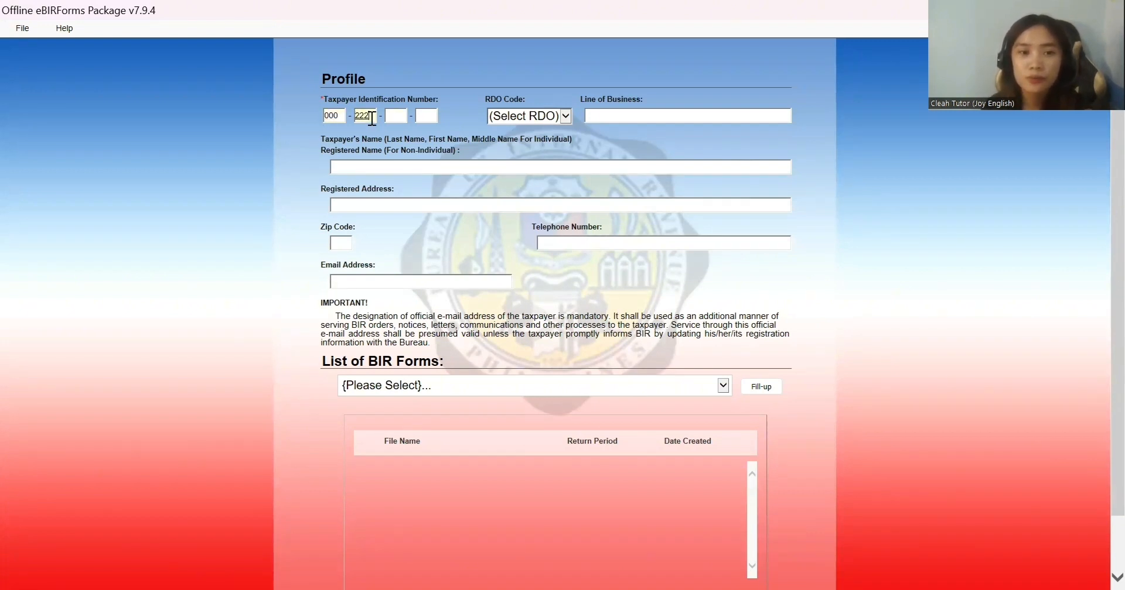
{"action": "left_click", "coordinate": [393, 117]}
{"action": "type", "text": "222"}
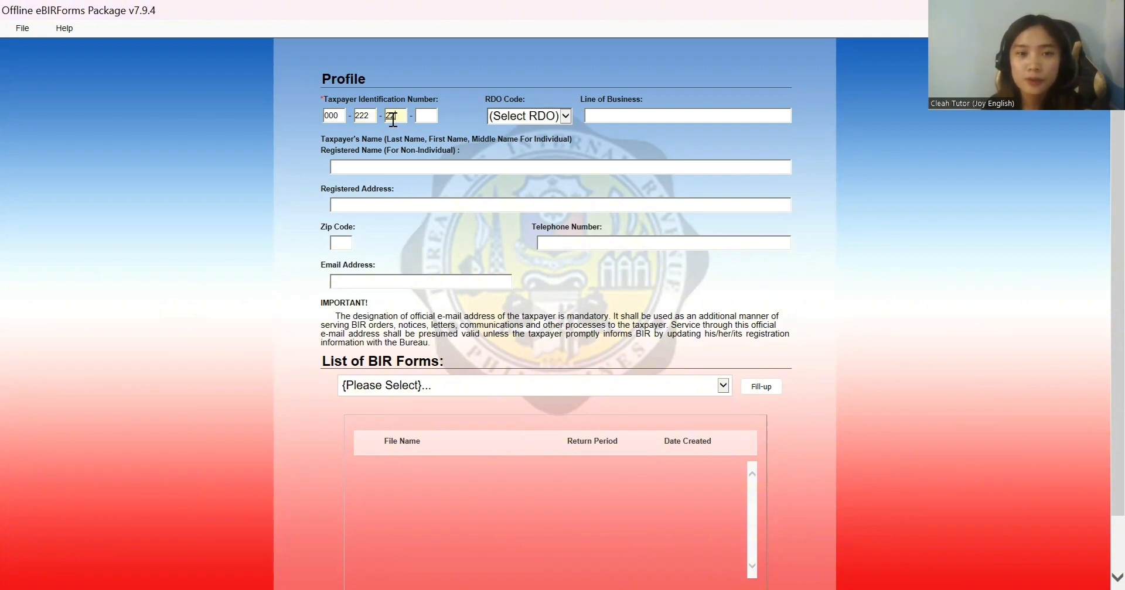
{"action": "left_click", "coordinate": [426, 118]}
{"action": "type", "text": "2"}
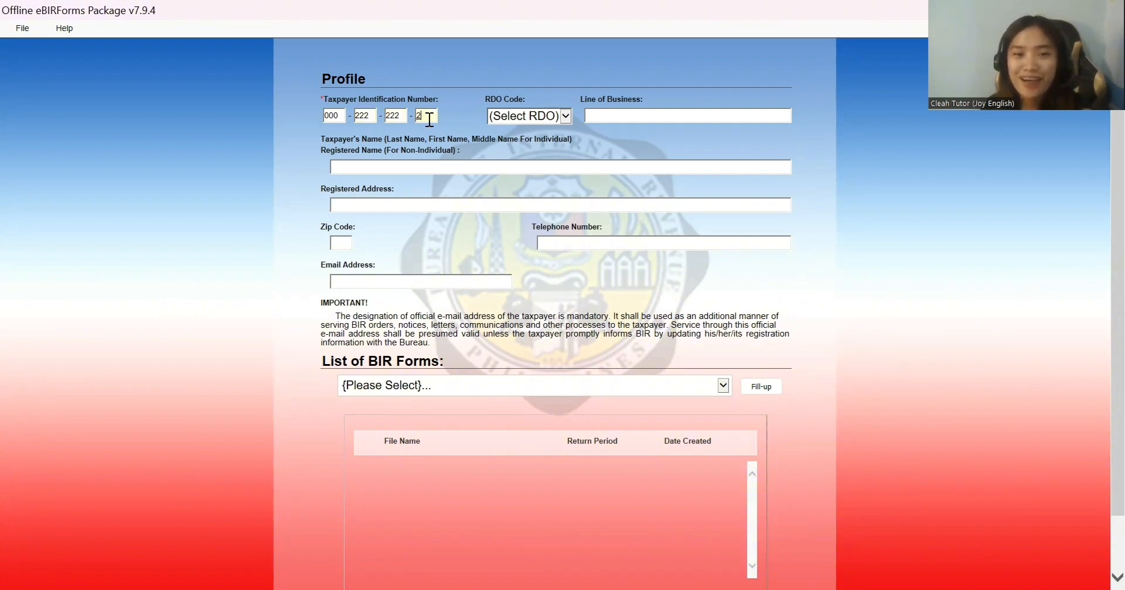
{"action": "type", "text": "22"}
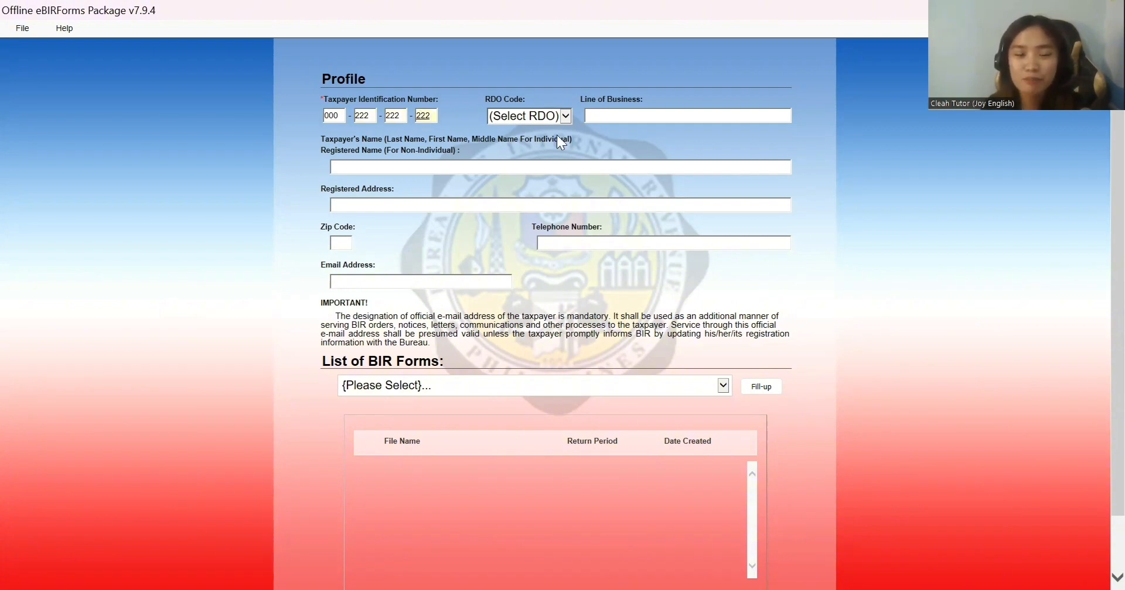
Step: Set the RDO code to 002, dismissing the incorrect-TIN warning
{"action": "left_click", "coordinate": [564, 120]}
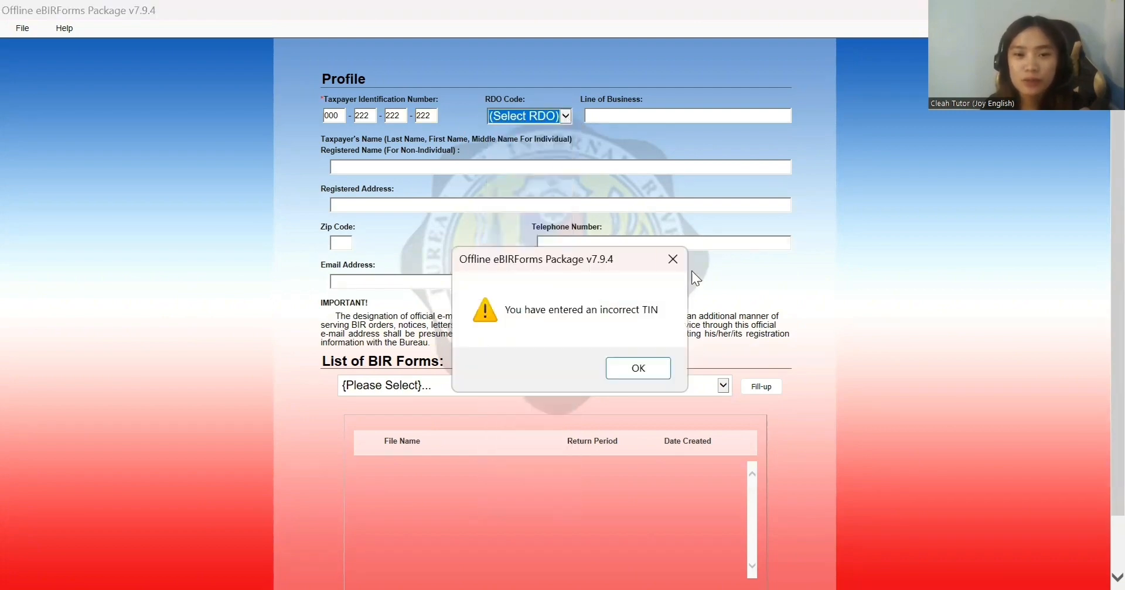
{"action": "left_click", "coordinate": [566, 116]}
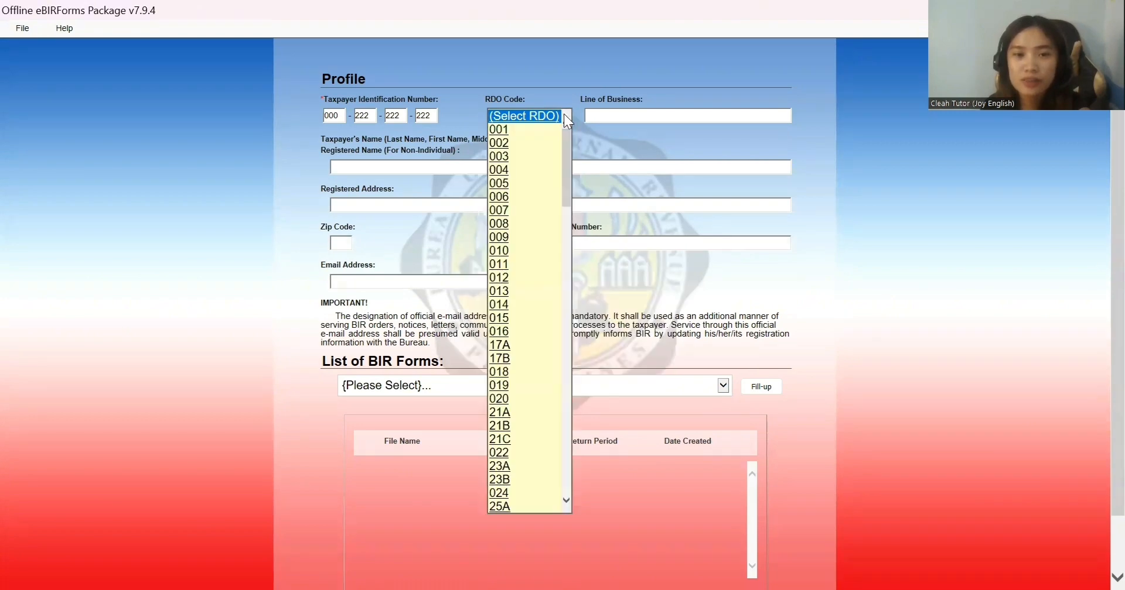
{"action": "left_click", "coordinate": [501, 144]}
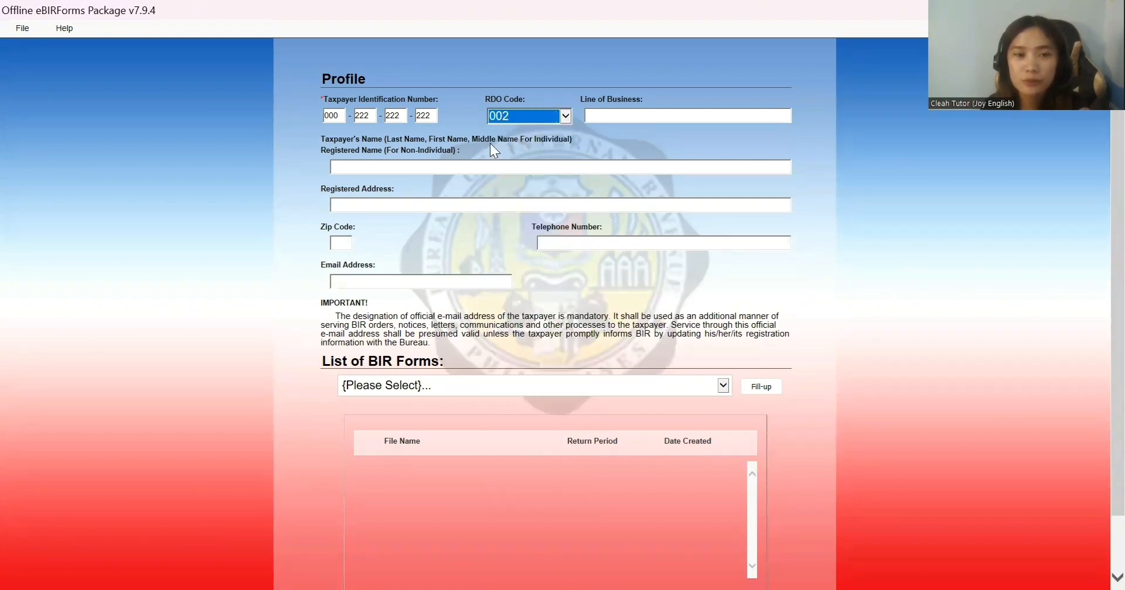
Step: Correct the second and third TIN parts so the number is accepted
{"action": "left_click", "coordinate": [373, 114]}
{"action": "key", "text": "BackSpace"}
{"action": "key", "text": "BackSpace"}
{"action": "key", "text": "BackSpace"}
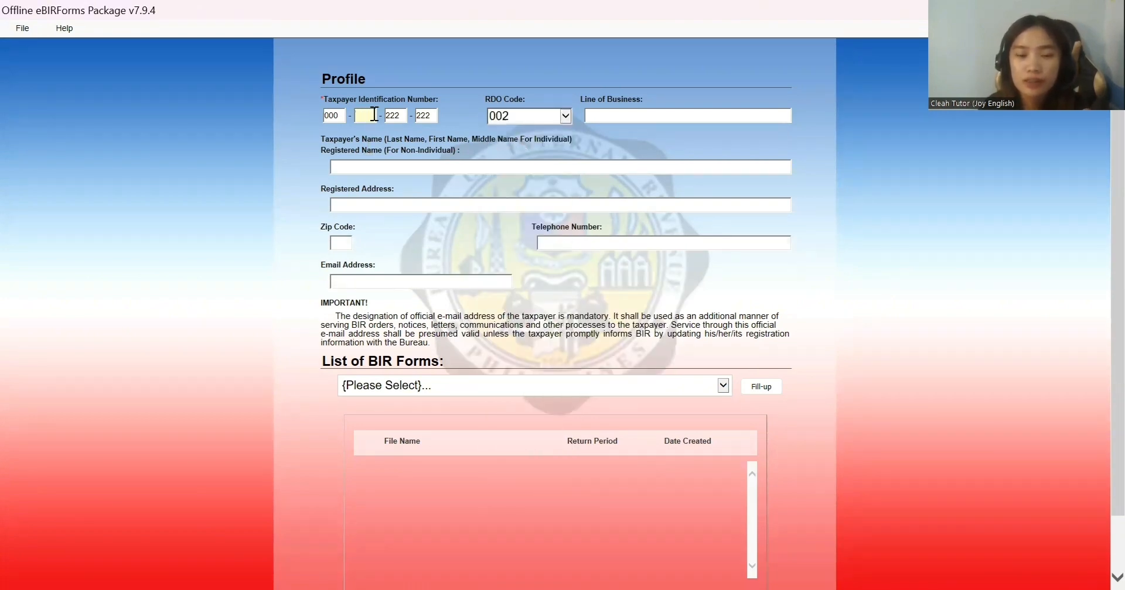
{"action": "type", "text": "000"}
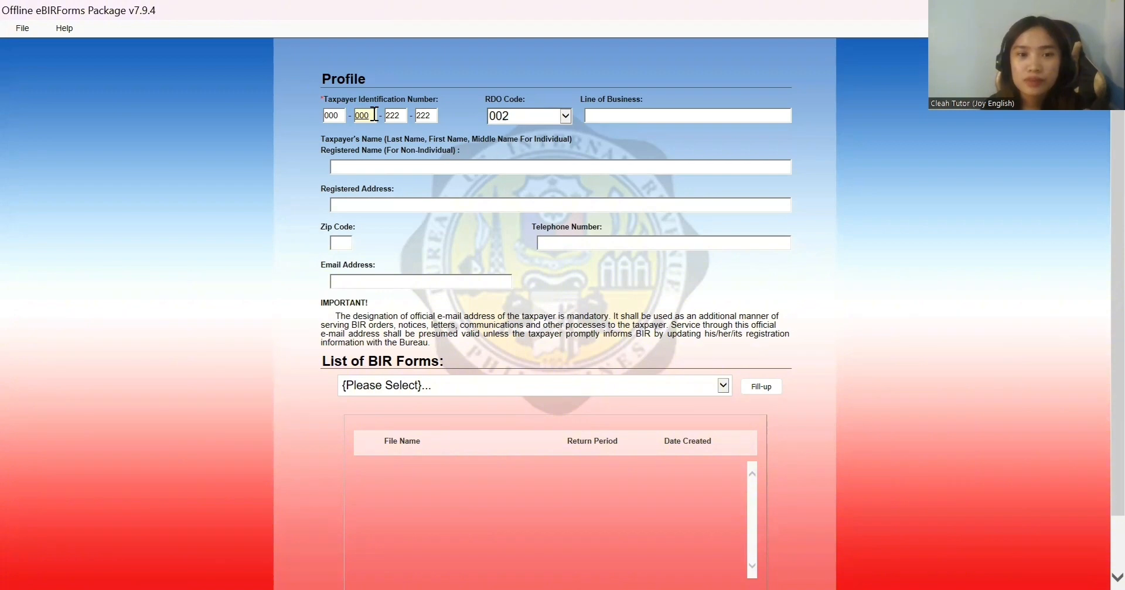
{"action": "left_click", "coordinate": [652, 115]}
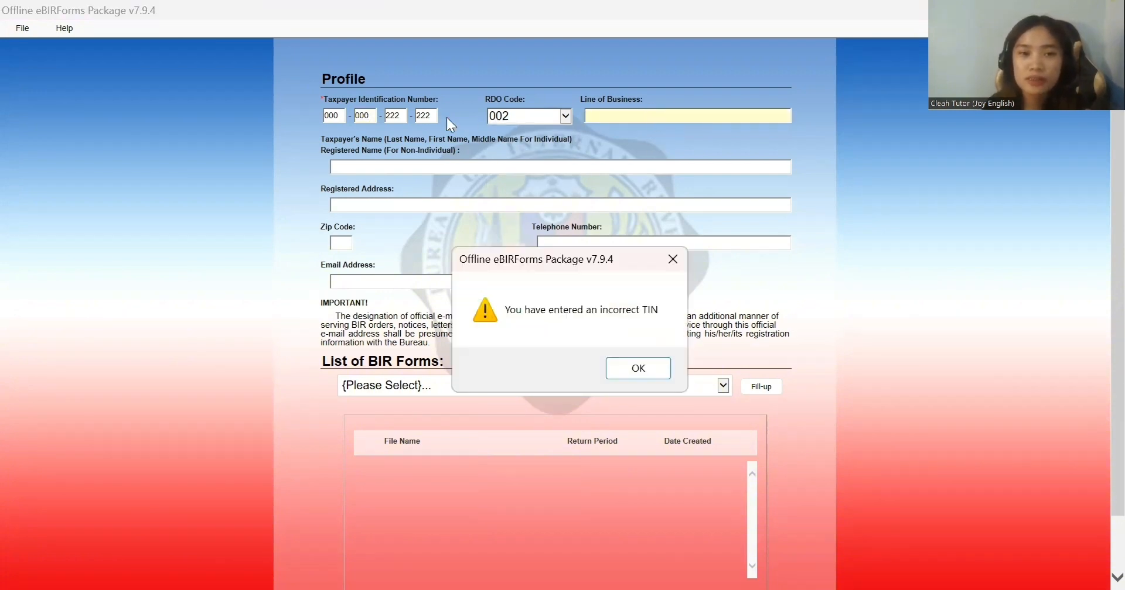
{"action": "left_click", "coordinate": [650, 372]}
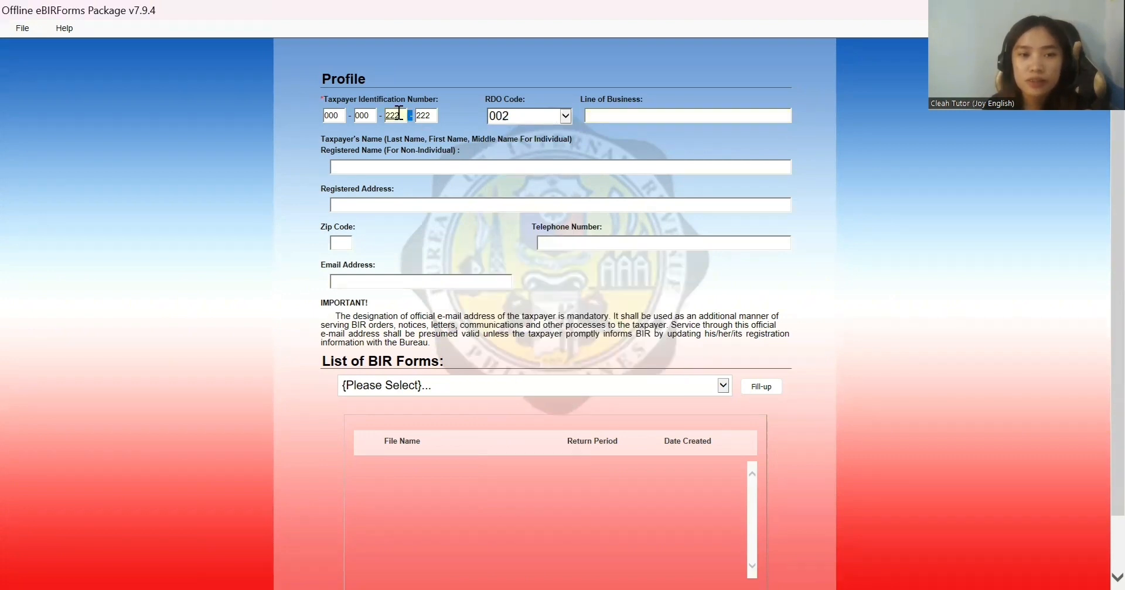
{"action": "key", "text": "BackSpace"}
{"action": "key", "text": "BackSpace"}
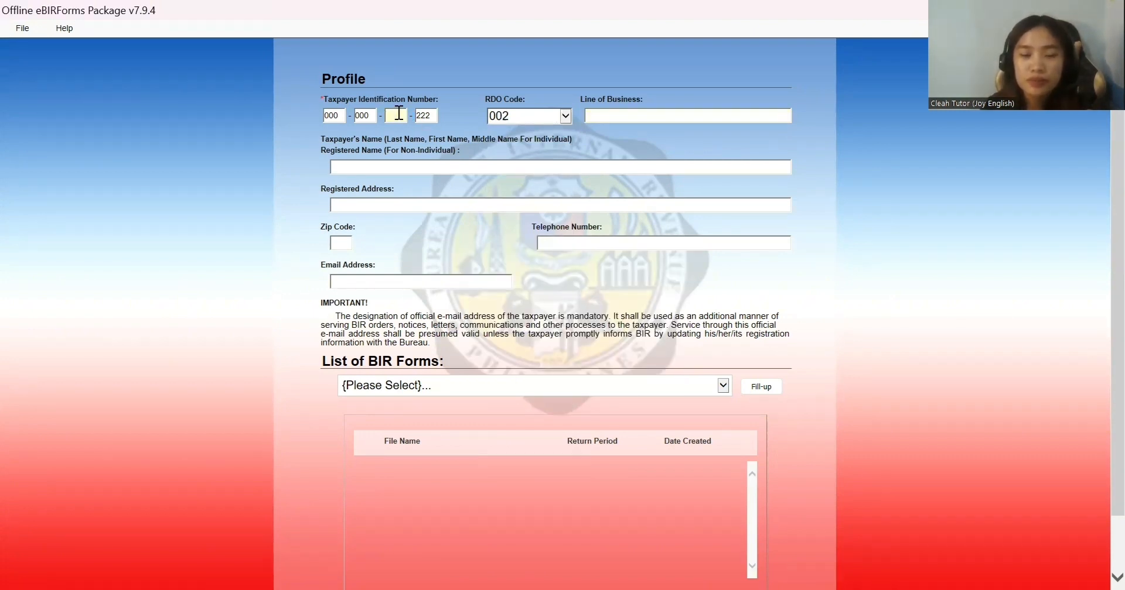
{"action": "type", "text": "000"}
{"action": "left_click", "coordinate": [677, 116]}
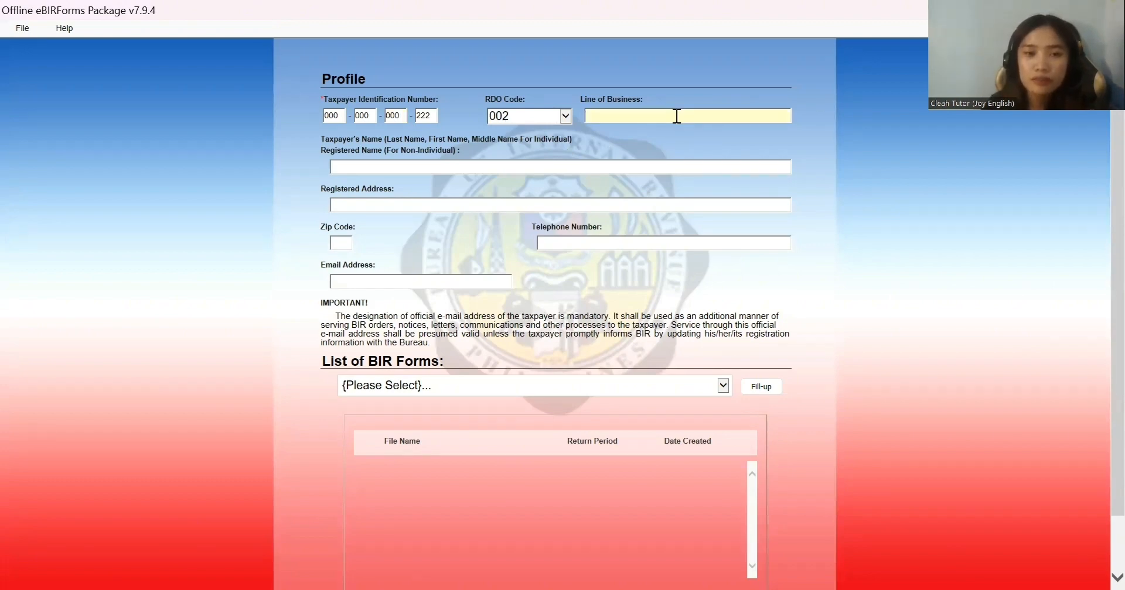
Step: Enter line of business ONLINE TEACHER and the taxpayer's full name
{"action": "type", "text": "ONLINE"}
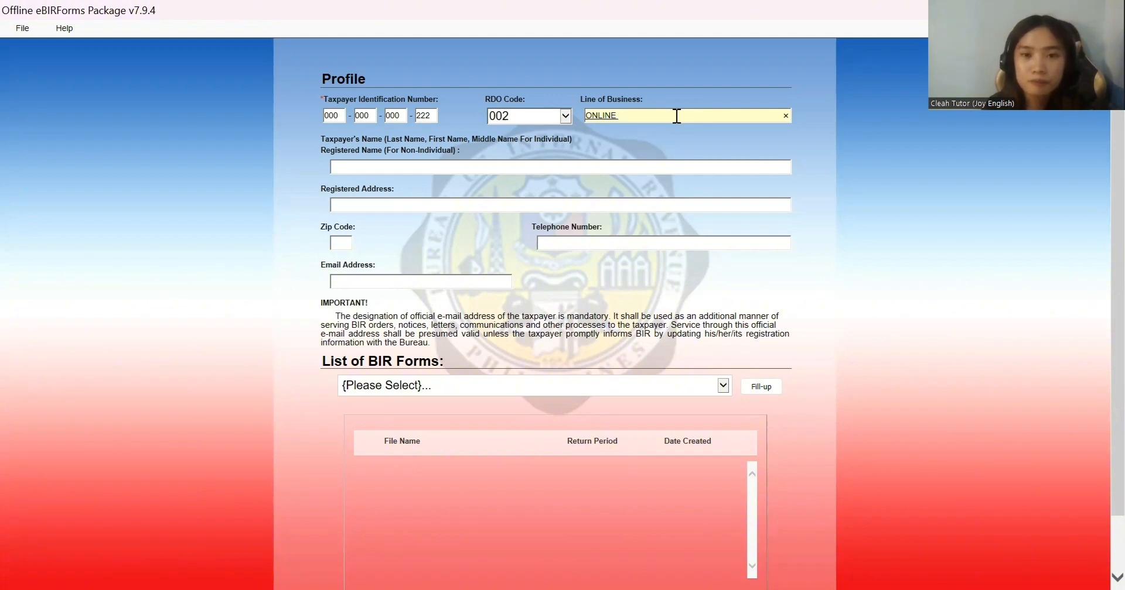
{"action": "type", "text": " TE"}
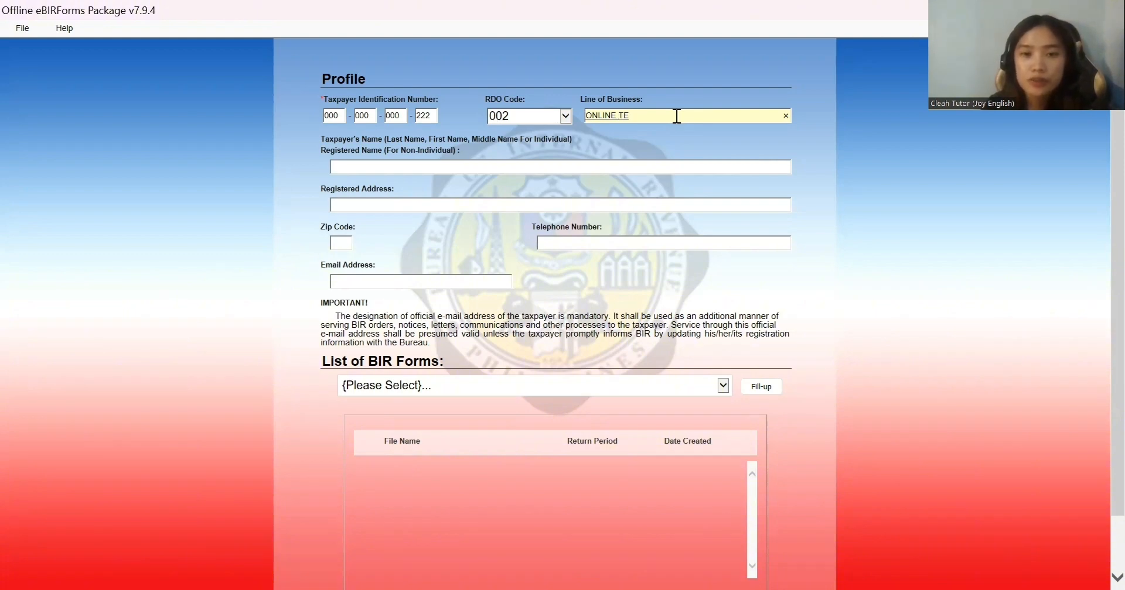
{"action": "type", "text": "ACHER"}
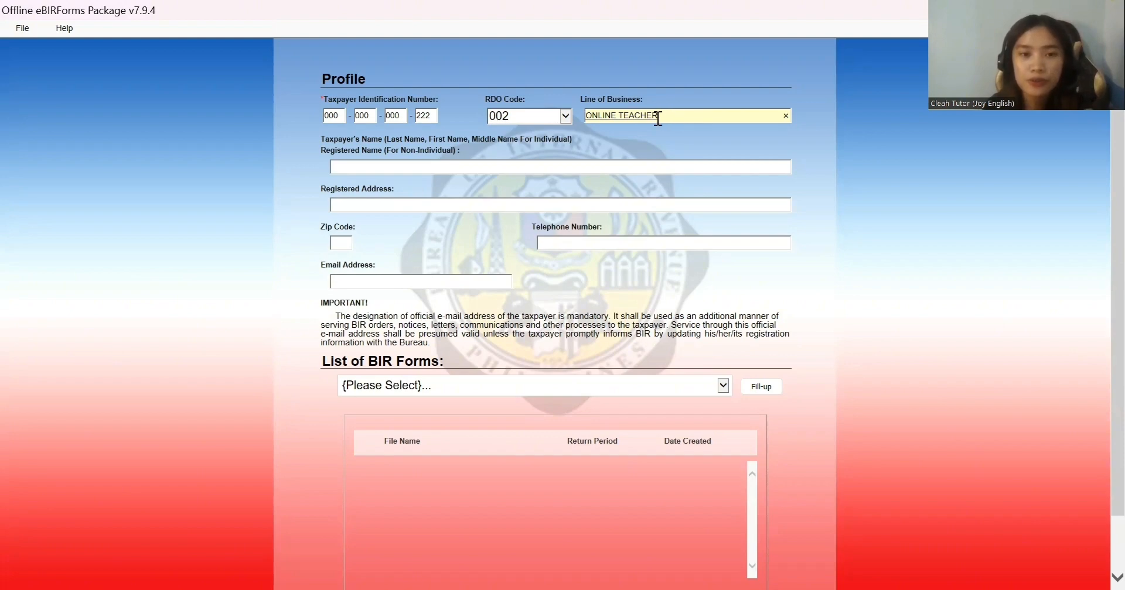
{"action": "left_click", "coordinate": [590, 165]}
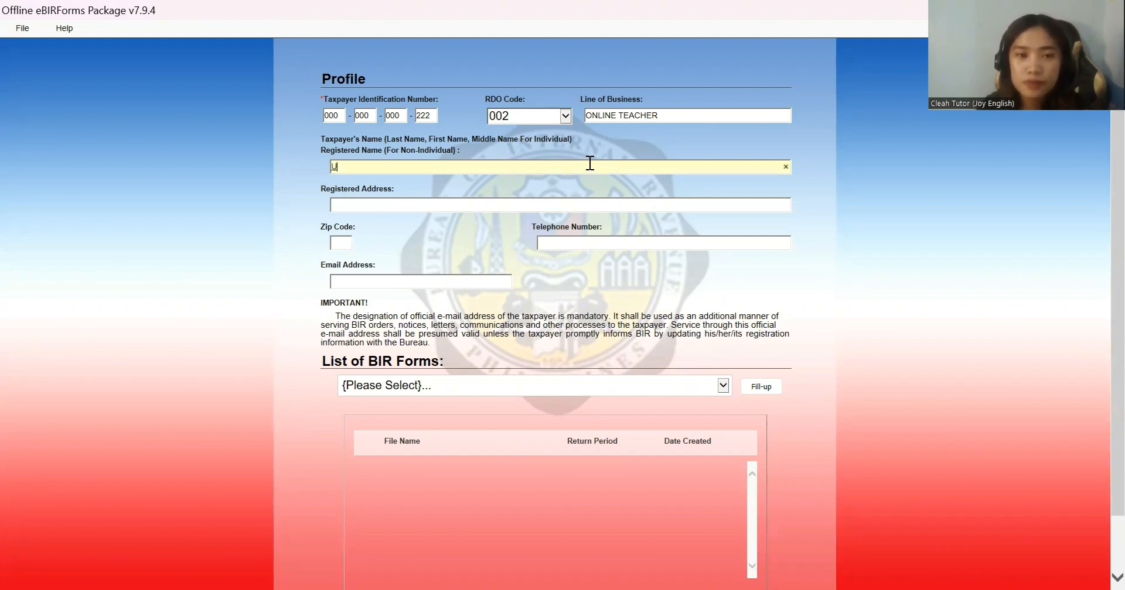
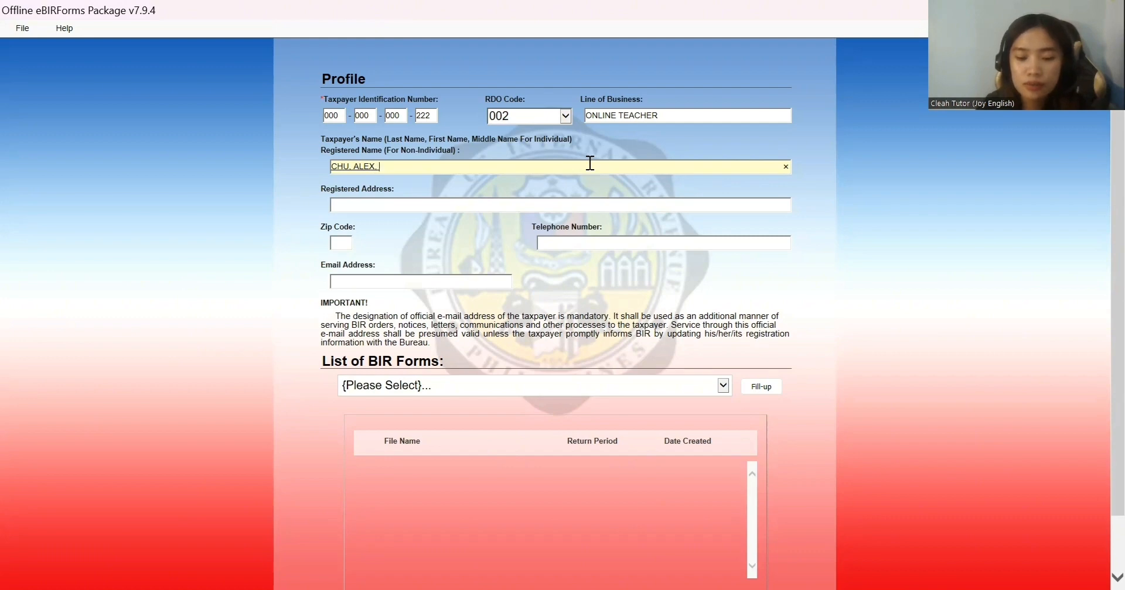
Step: Fill in the registered address, zip code, telephone number and e-mail address
{"action": "left_click", "coordinate": [432, 201]}
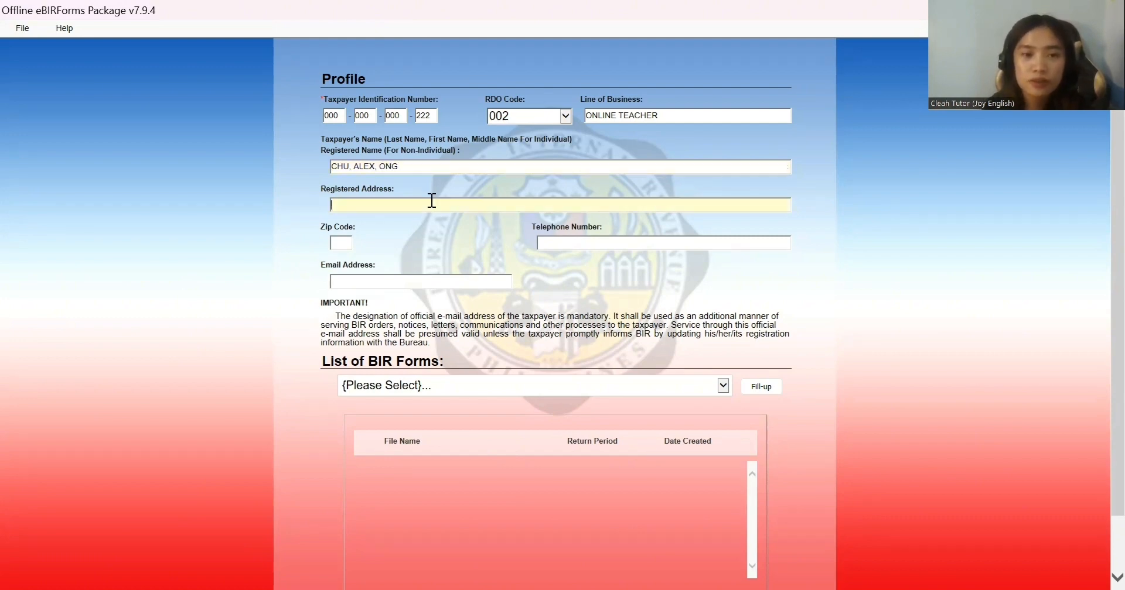
{"action": "type", "text": "MANILA"}
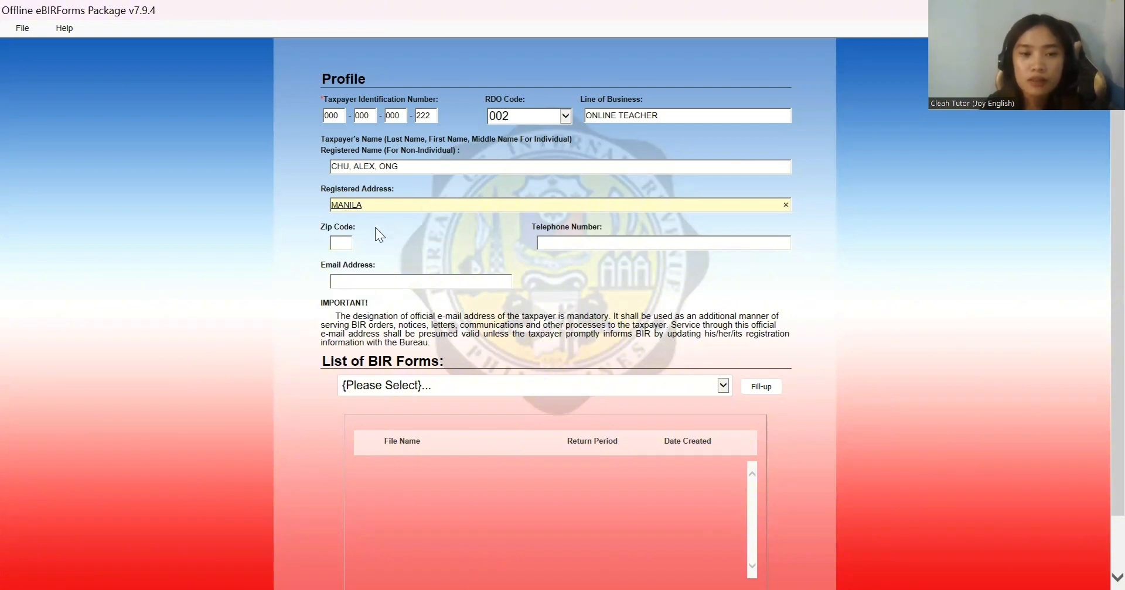
{"action": "left_click", "coordinate": [337, 240]}
{"action": "type", "text": "190"}
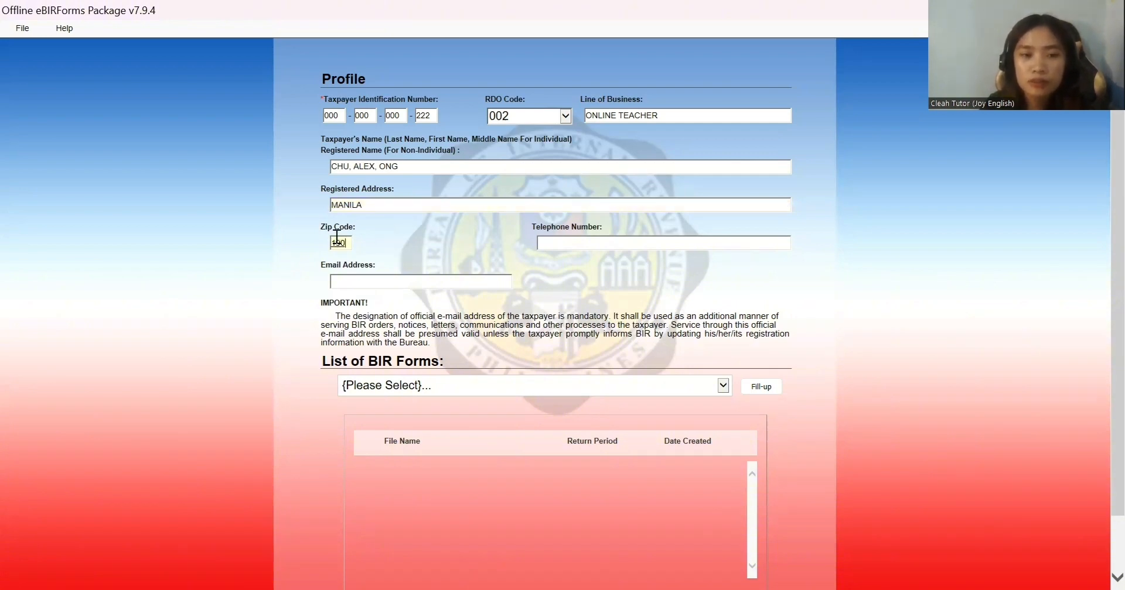
{"action": "left_click", "coordinate": [598, 242]}
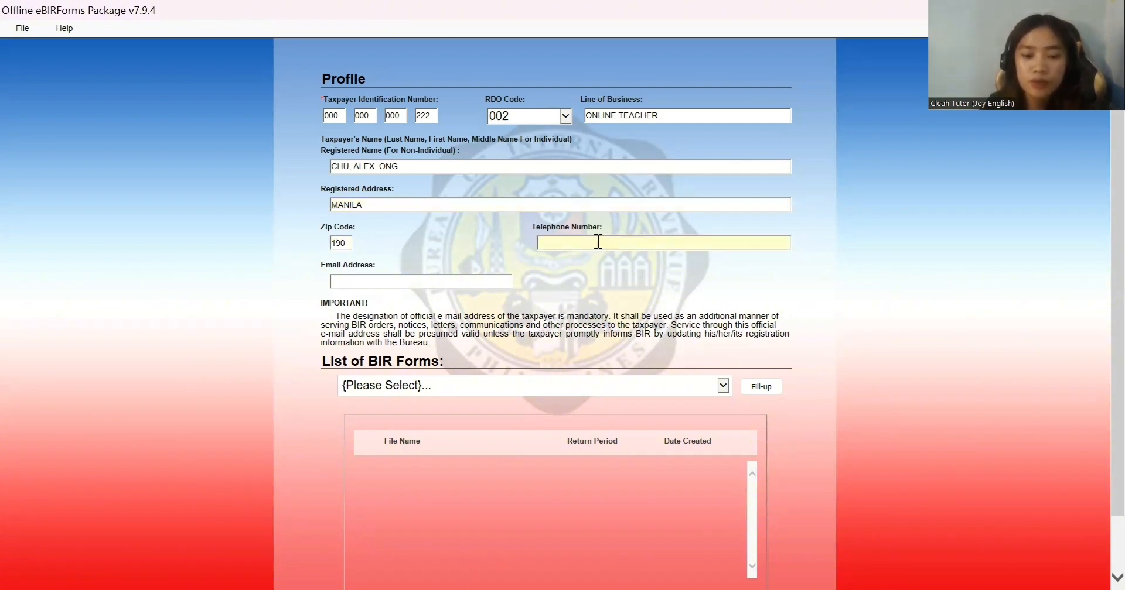
{"action": "type", "text": "1234567"}
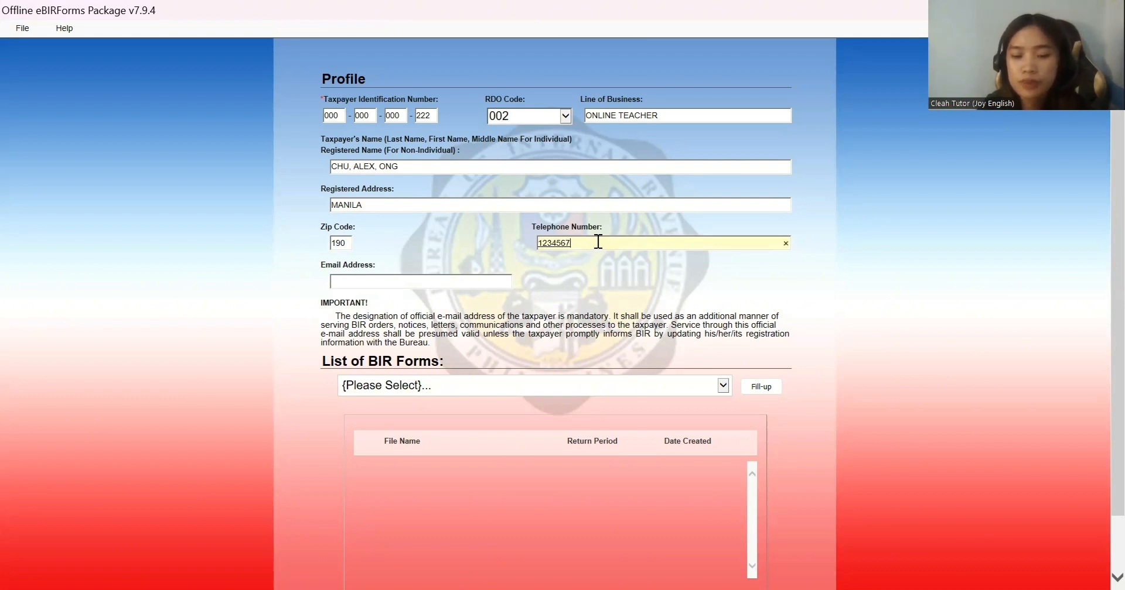
{"action": "type", "text": "89"}
{"action": "left_click", "coordinate": [429, 282]}
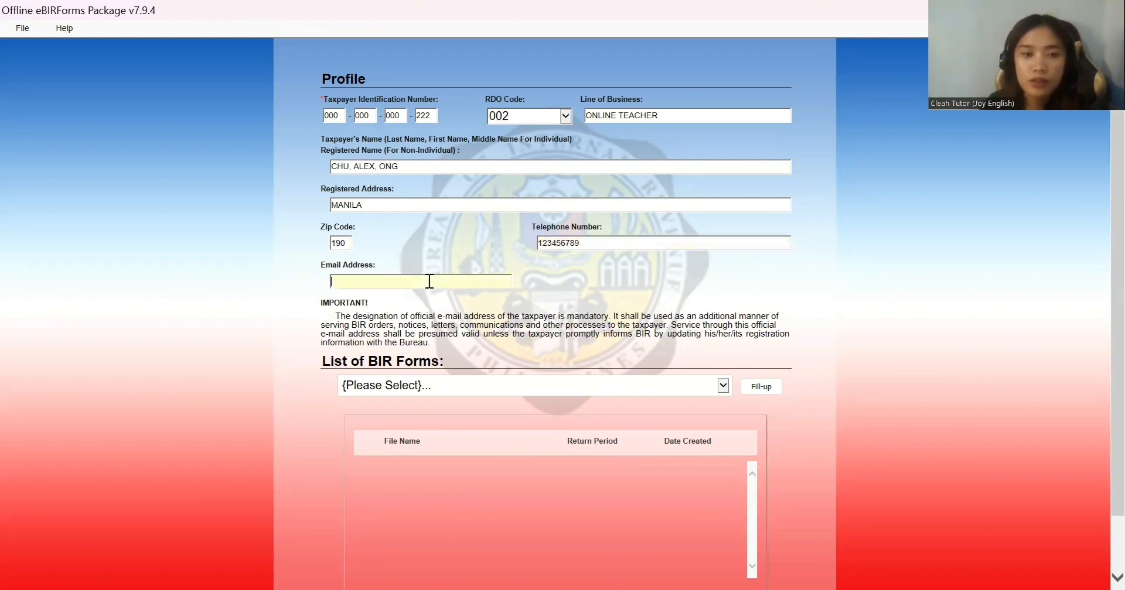
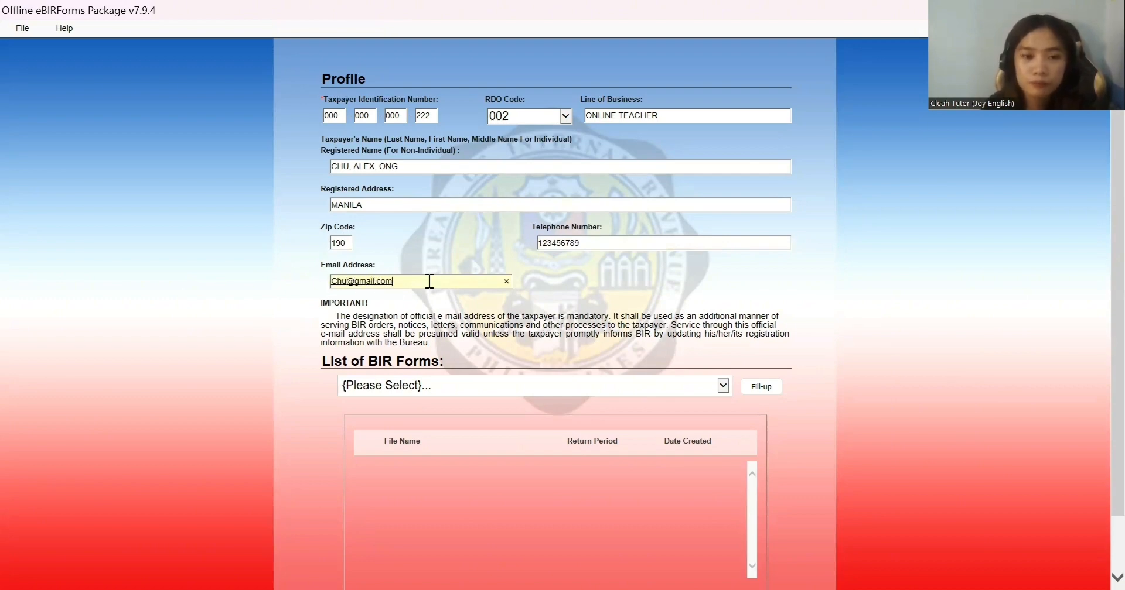
Step: Choose BIR Form 1701Qv2018 from the list of BIR forms to fill up
{"action": "left_click", "coordinate": [724, 388]}
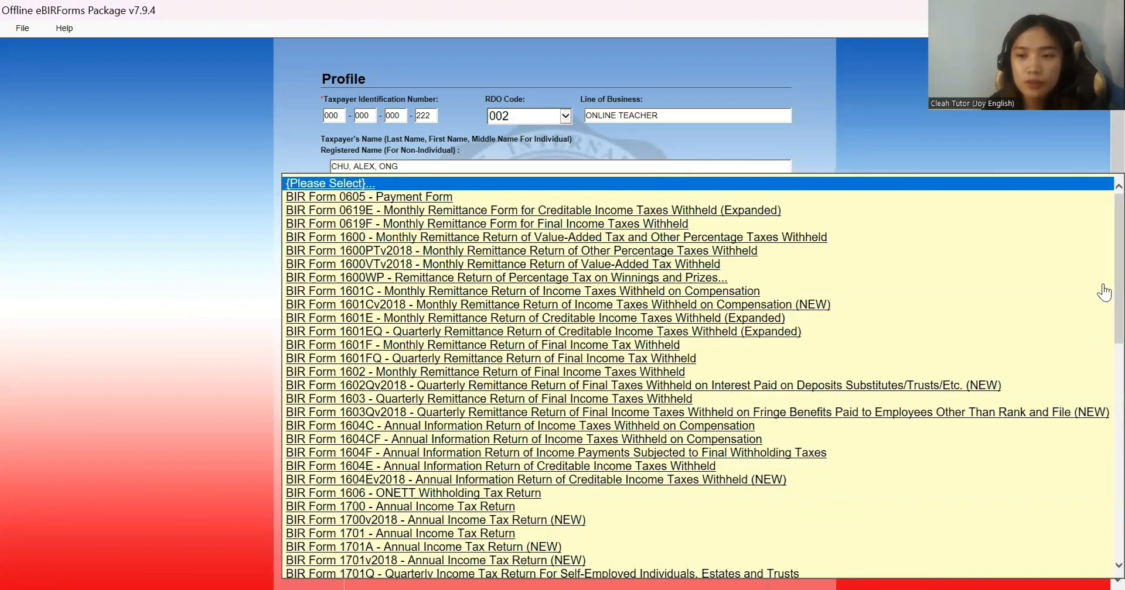
{"action": "scroll", "coordinate": [1104, 349], "scroll_direction": "down", "scroll_amount": 2}
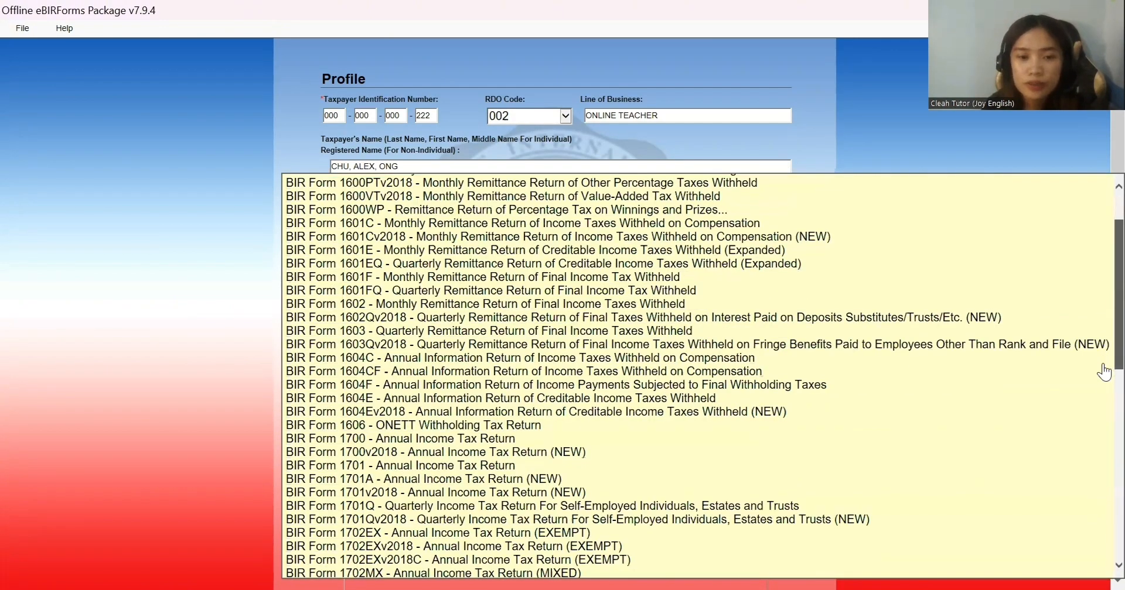
{"action": "scroll", "coordinate": [1104, 375], "scroll_direction": "down", "scroll_amount": 6}
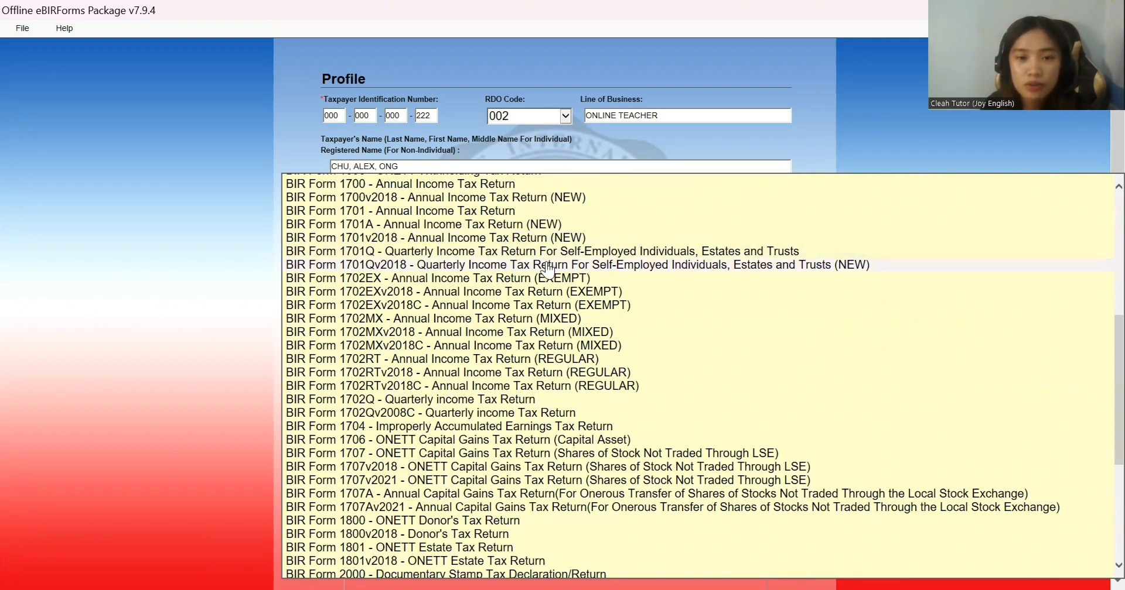
{"action": "left_click", "coordinate": [857, 266]}
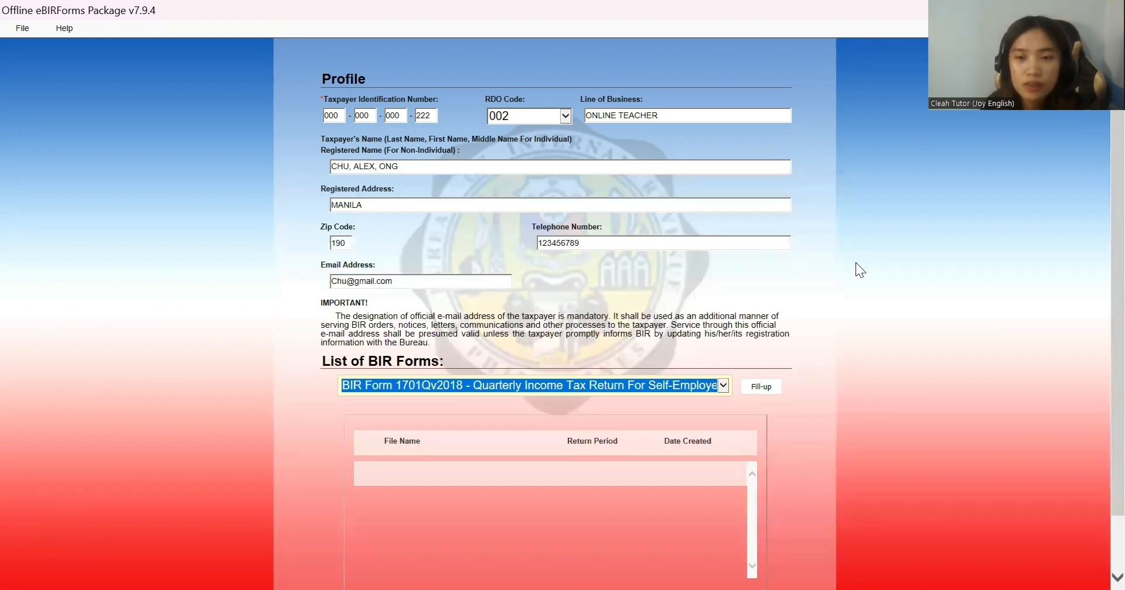
{"action": "left_click", "coordinate": [759, 388]}
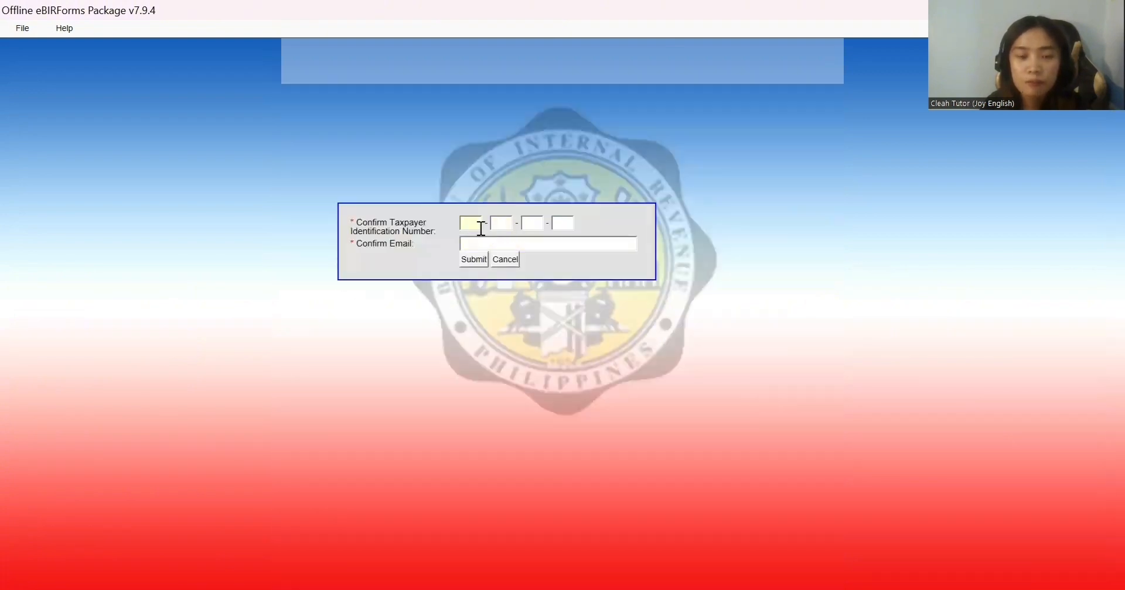
Step: Re-enter the TIN and e-mail in the confirmation boxes, submit, and acknowledge the saved message
{"action": "left_click", "coordinate": [472, 224]}
{"action": "type", "text": "00"}
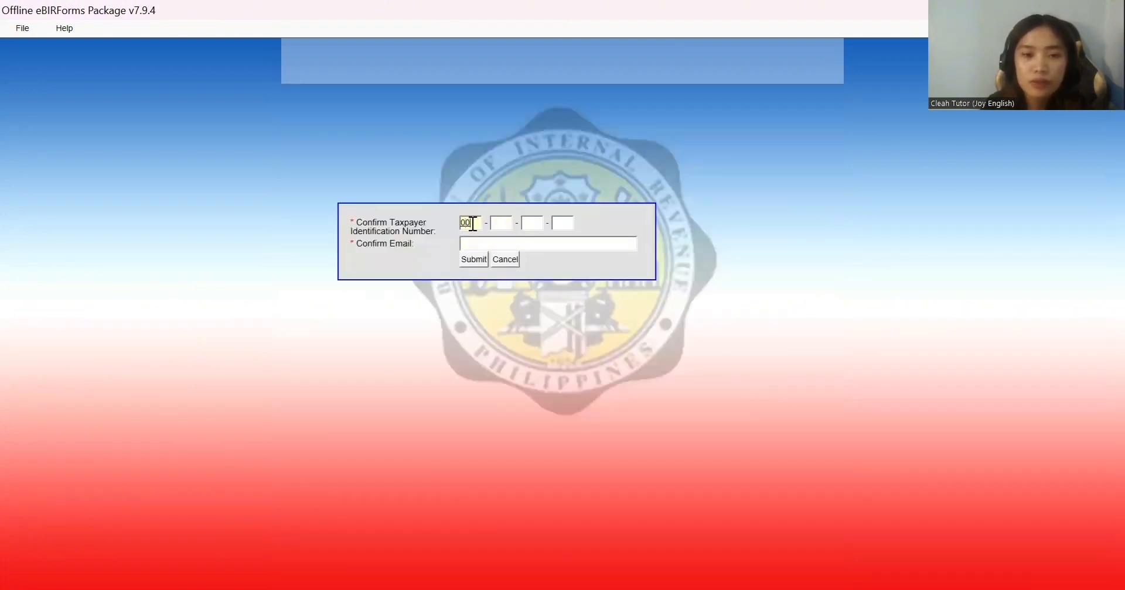
{"action": "type", "text": "0"}
{"action": "left_click", "coordinate": [502, 225]}
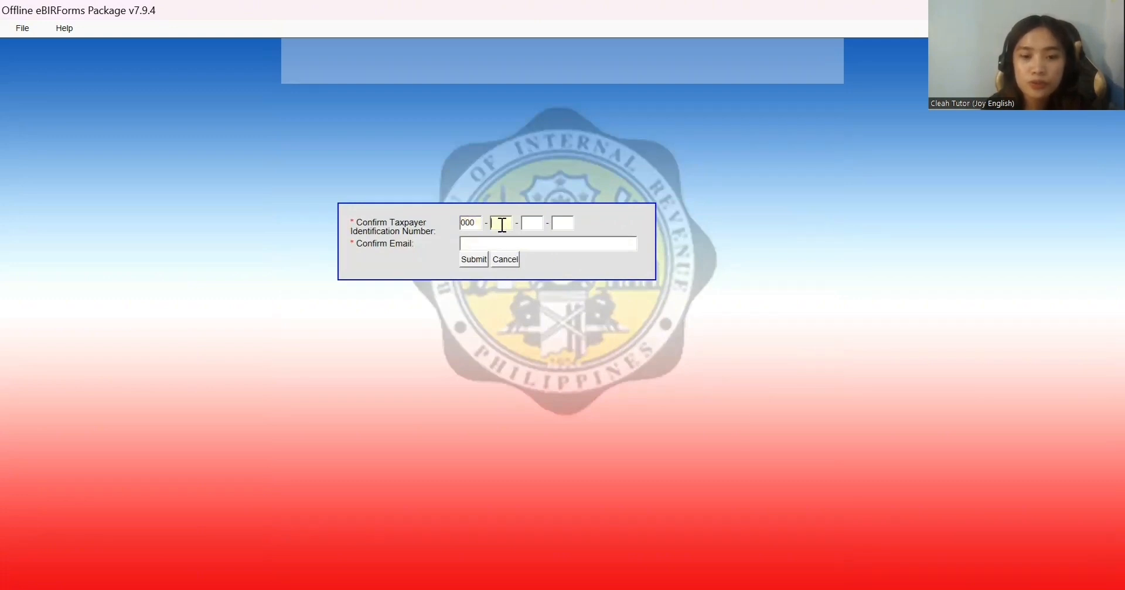
{"action": "type", "text": "000"}
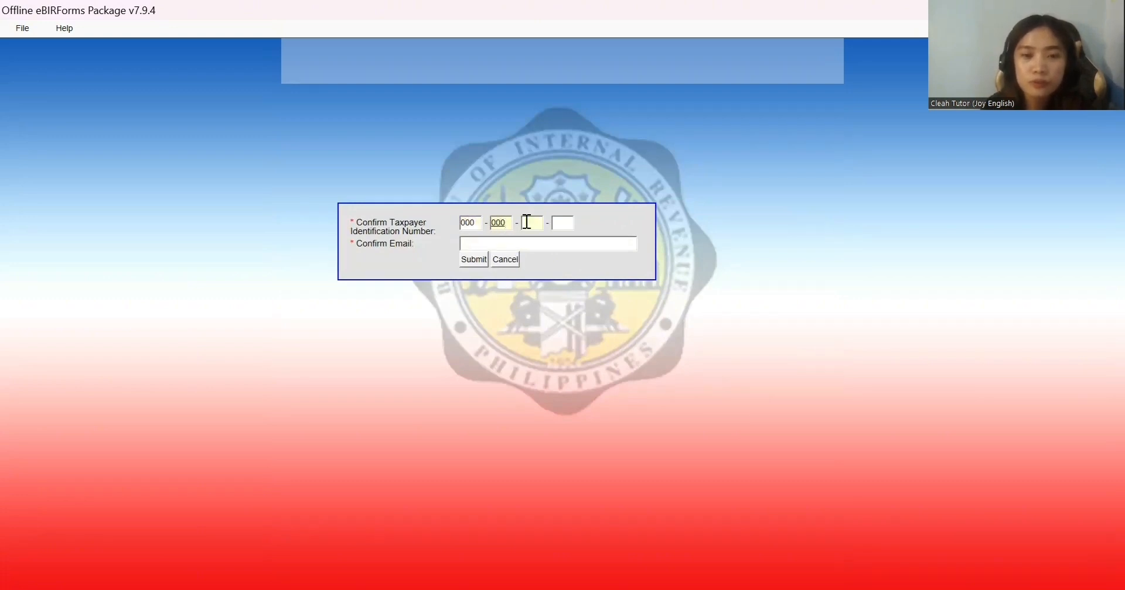
{"action": "left_click", "coordinate": [528, 223]}
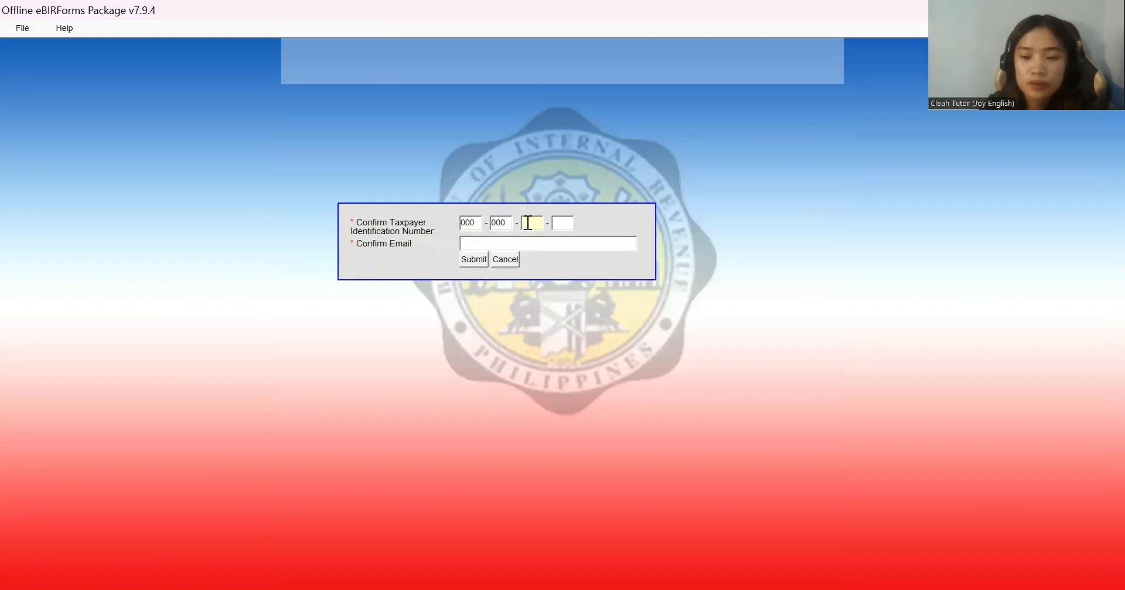
{"action": "type", "text": "000"}
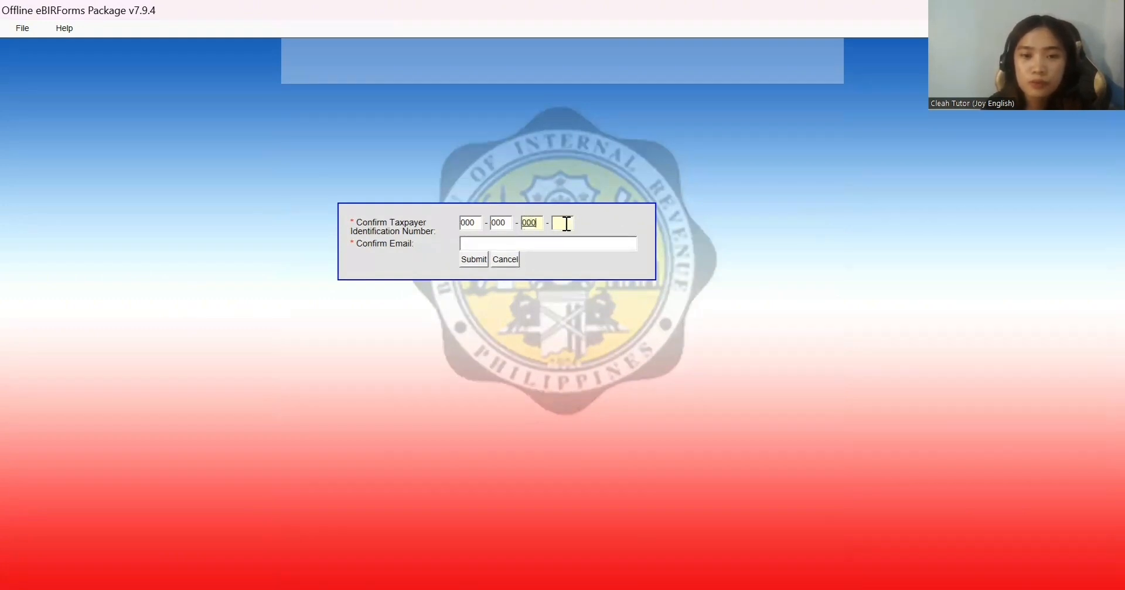
{"action": "left_click", "coordinate": [566, 224]}
{"action": "type", "text": "222"}
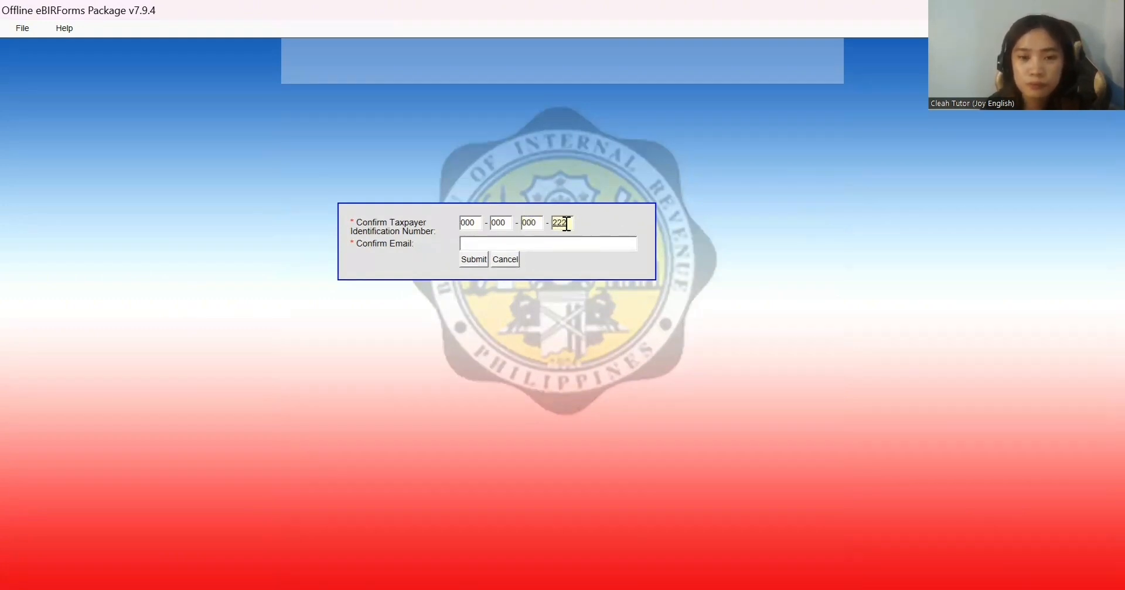
{"action": "left_click", "coordinate": [542, 243]}
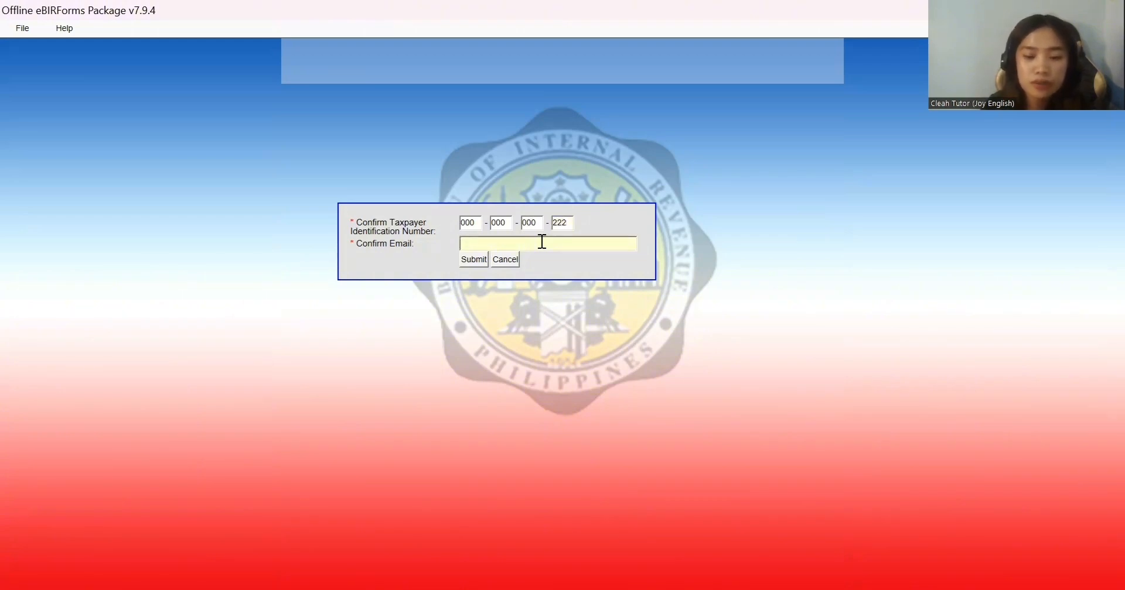
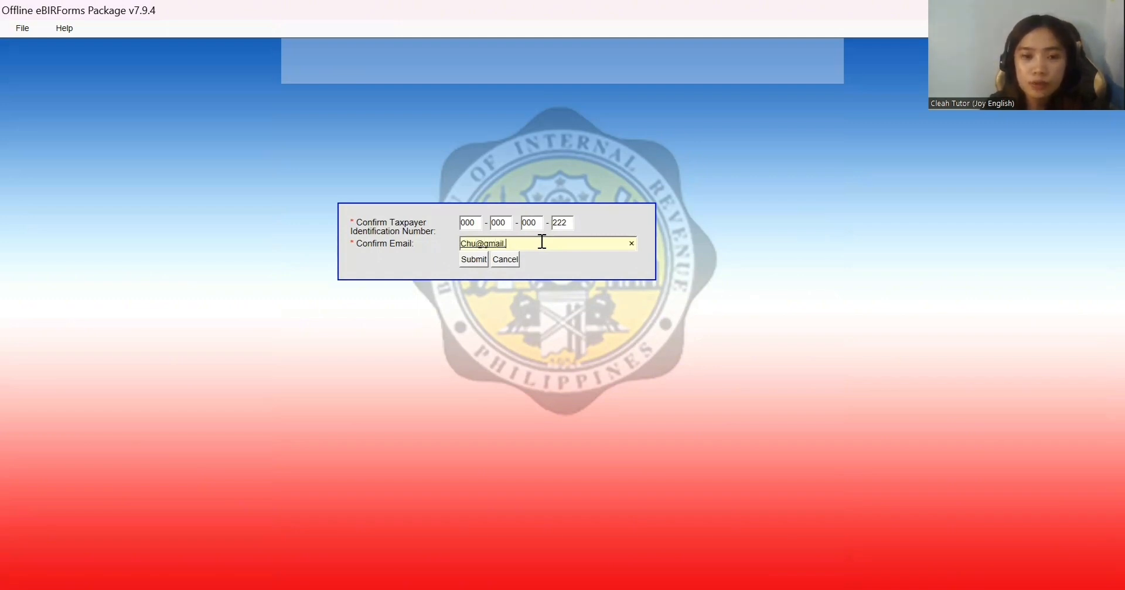
{"action": "left_click", "coordinate": [472, 263]}
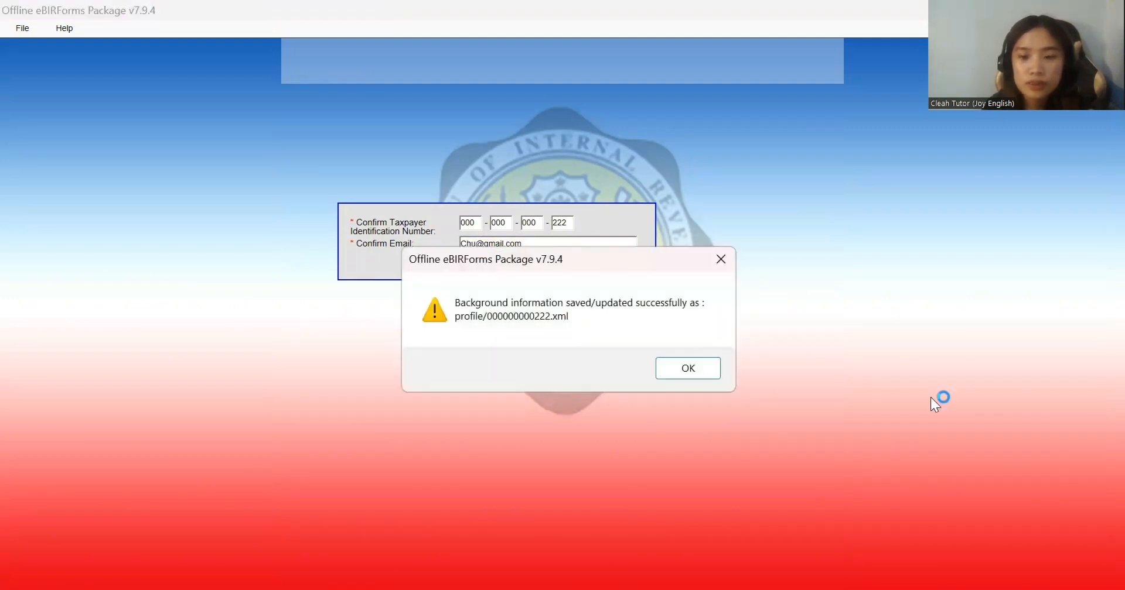
{"action": "left_click", "coordinate": [695, 373]}
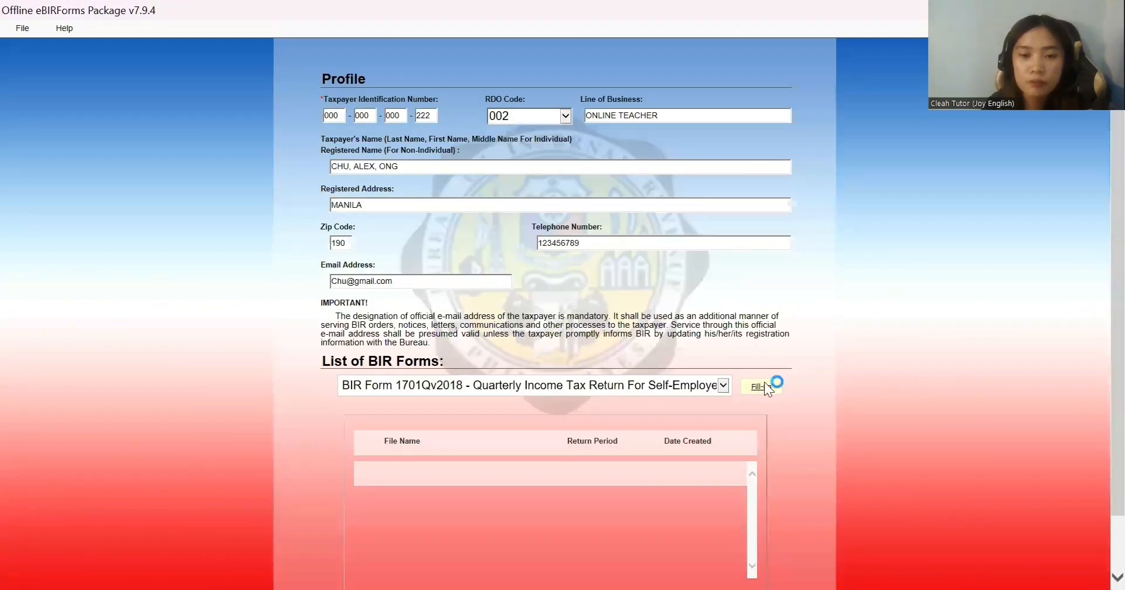
Step: Open Form 1701Qv2018 and set the filer type to Professional, with ATC II017 at 8%
{"action": "left_click", "coordinate": [686, 368]}
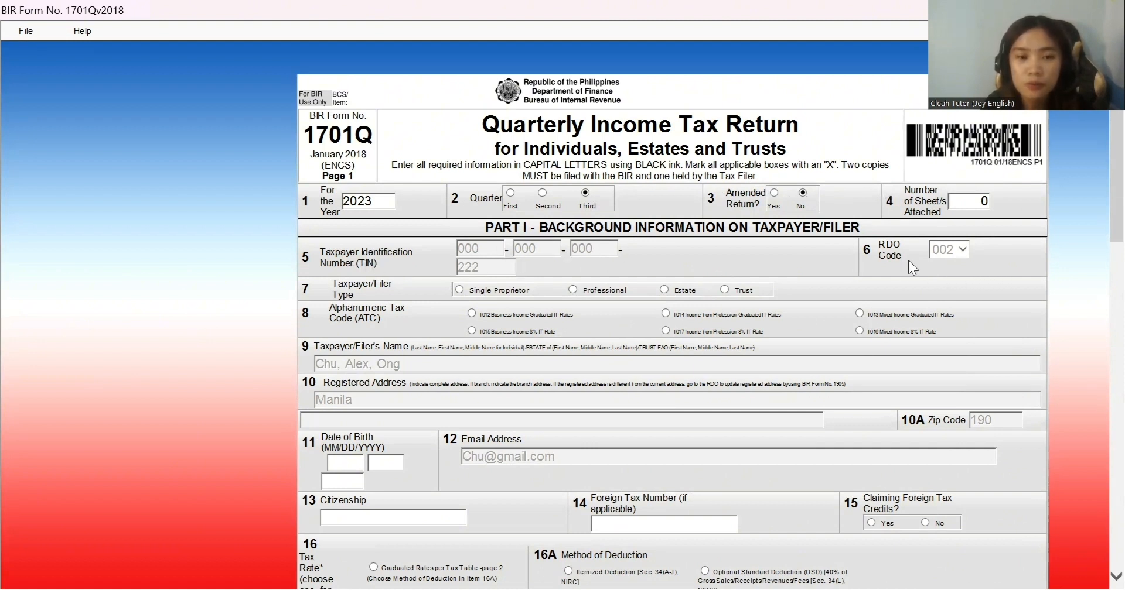
{"action": "left_click", "coordinate": [573, 289]}
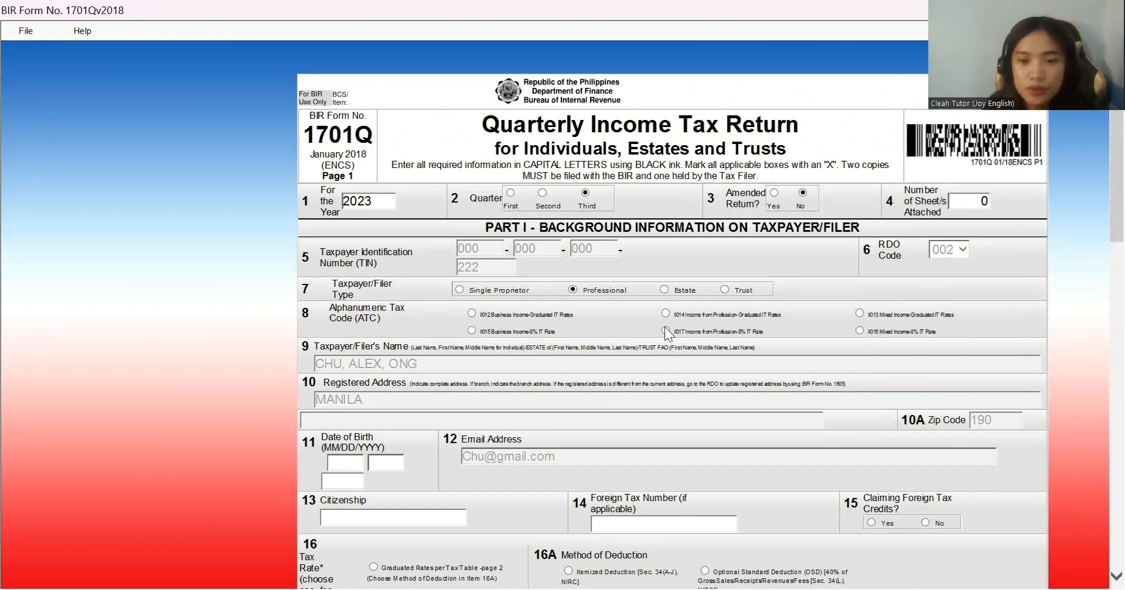
{"action": "scroll", "coordinate": [664, 327], "scroll_direction": "up", "scroll_amount": 3}
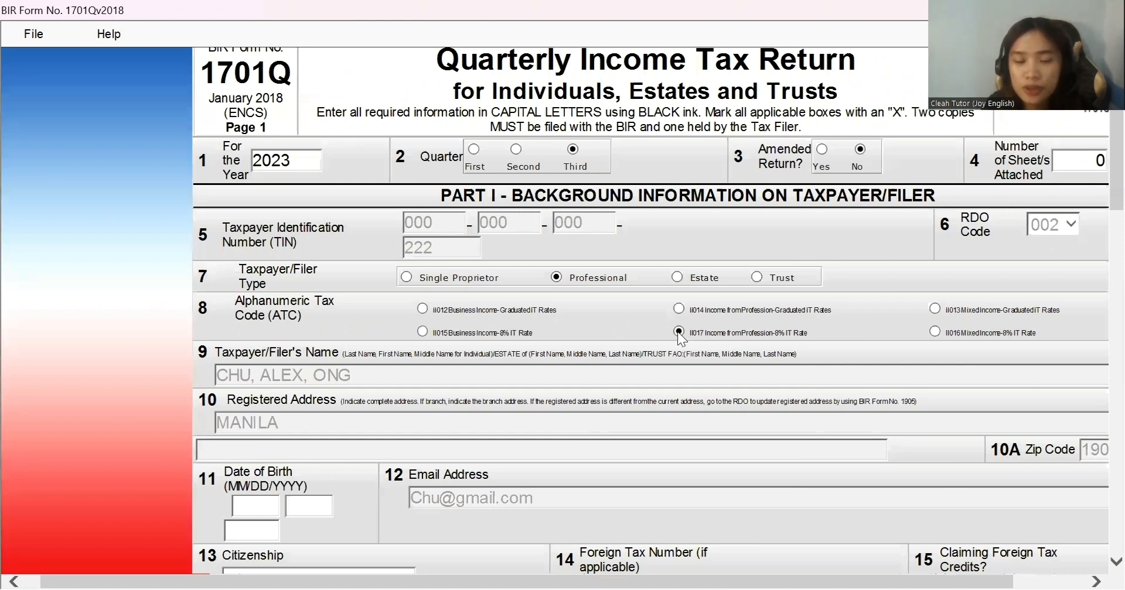
{"action": "scroll", "coordinate": [677, 332], "scroll_direction": "down", "scroll_amount": 3}
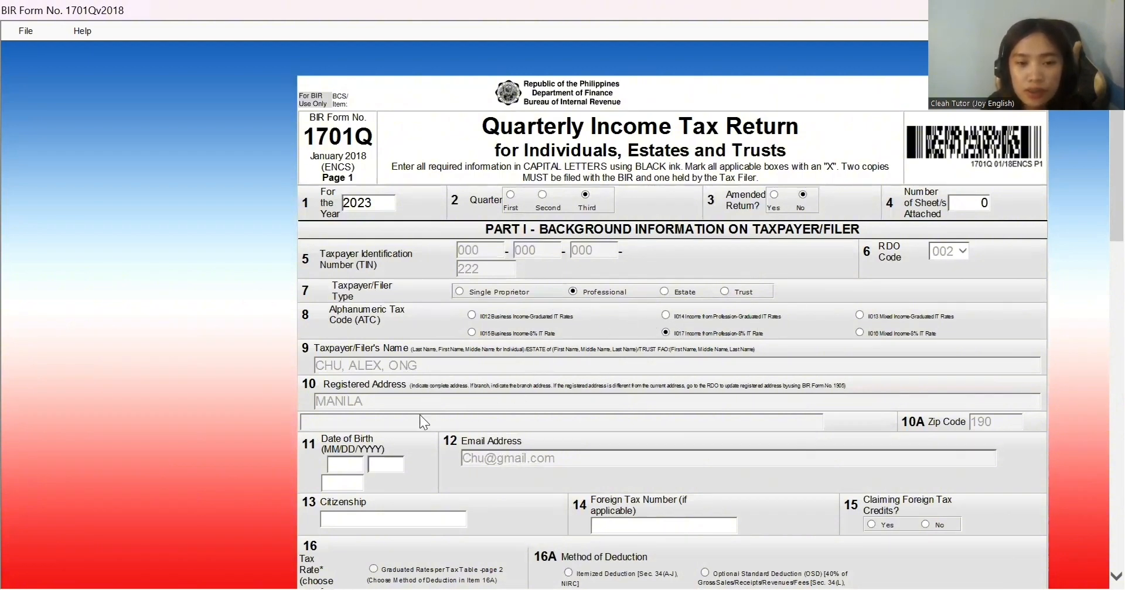
{"action": "left_click", "coordinate": [346, 465]}
{"action": "type", "text": "12"}
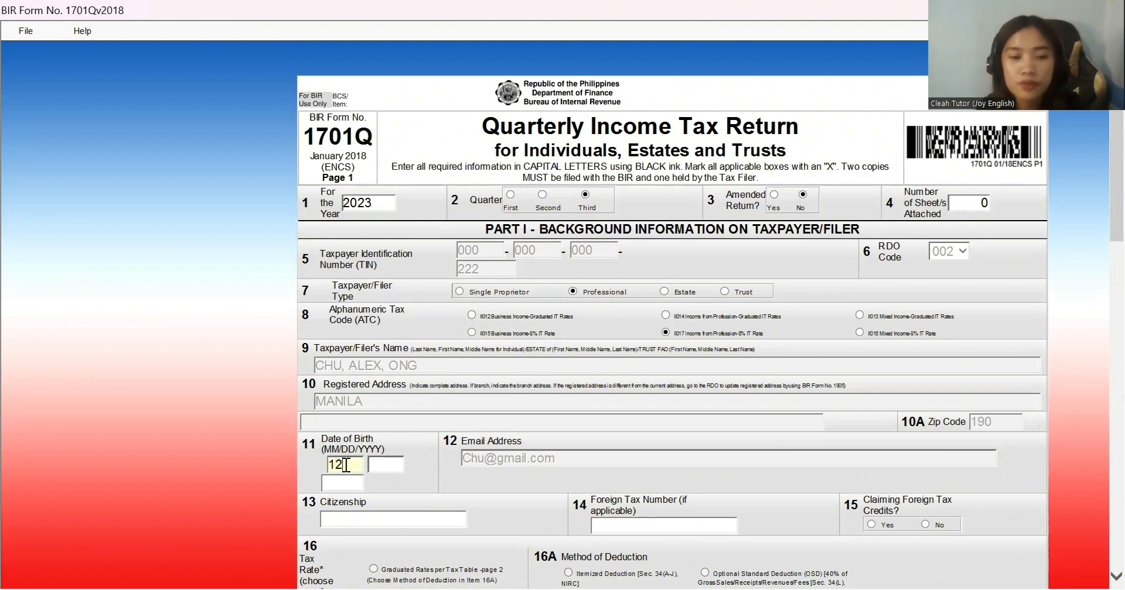
{"action": "type", "text": "25"}
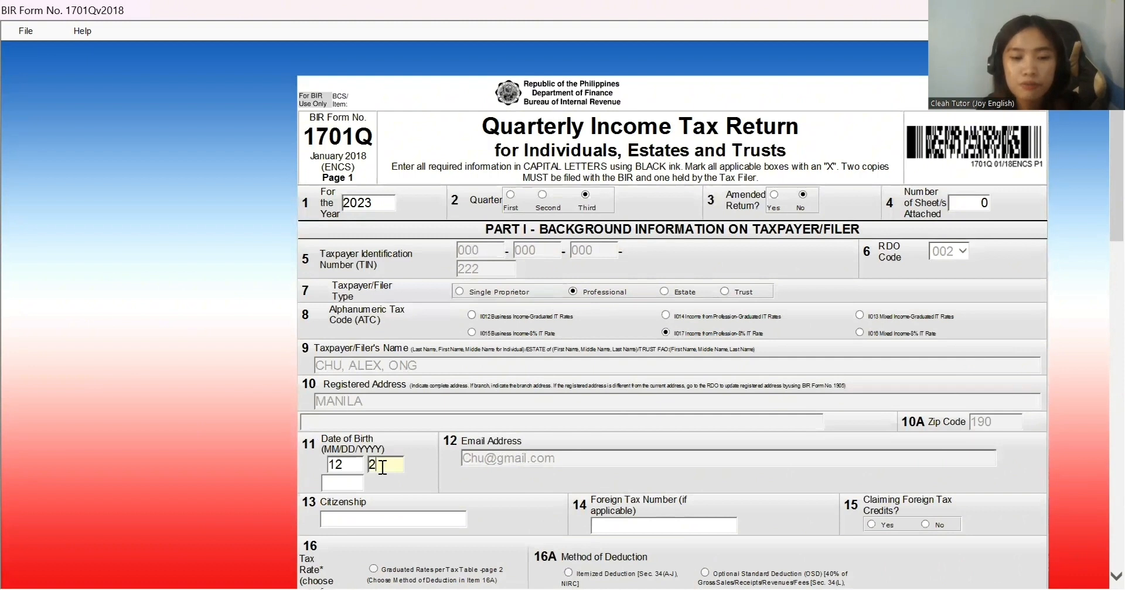
{"action": "left_click", "coordinate": [345, 482]}
{"action": "type", "text": "1997"}
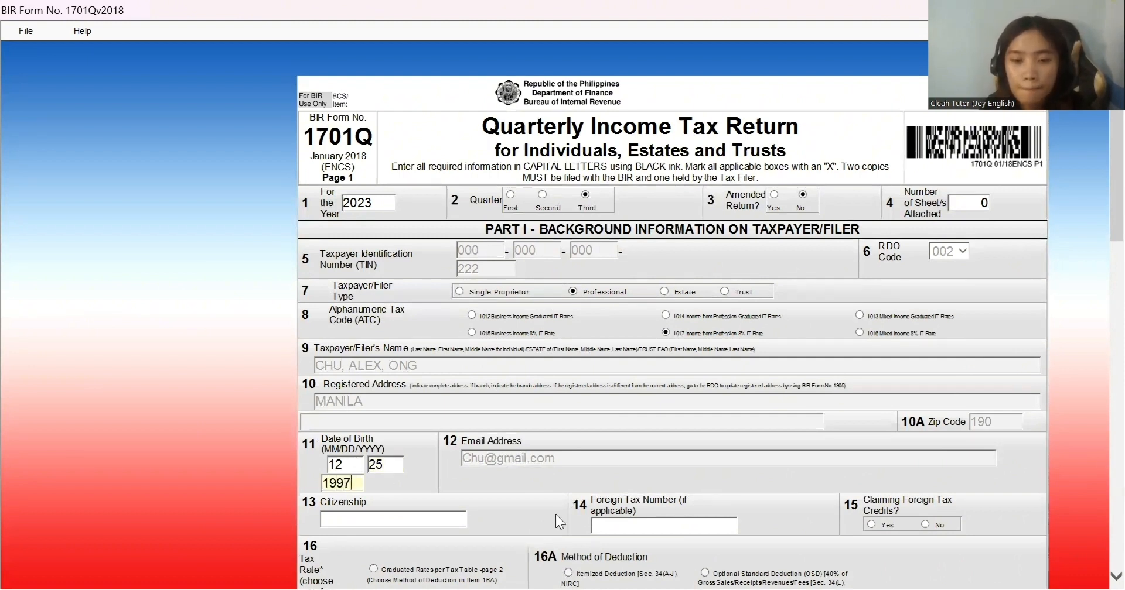
{"action": "left_click", "coordinate": [412, 521]}
{"action": "type", "text": "Fil"}
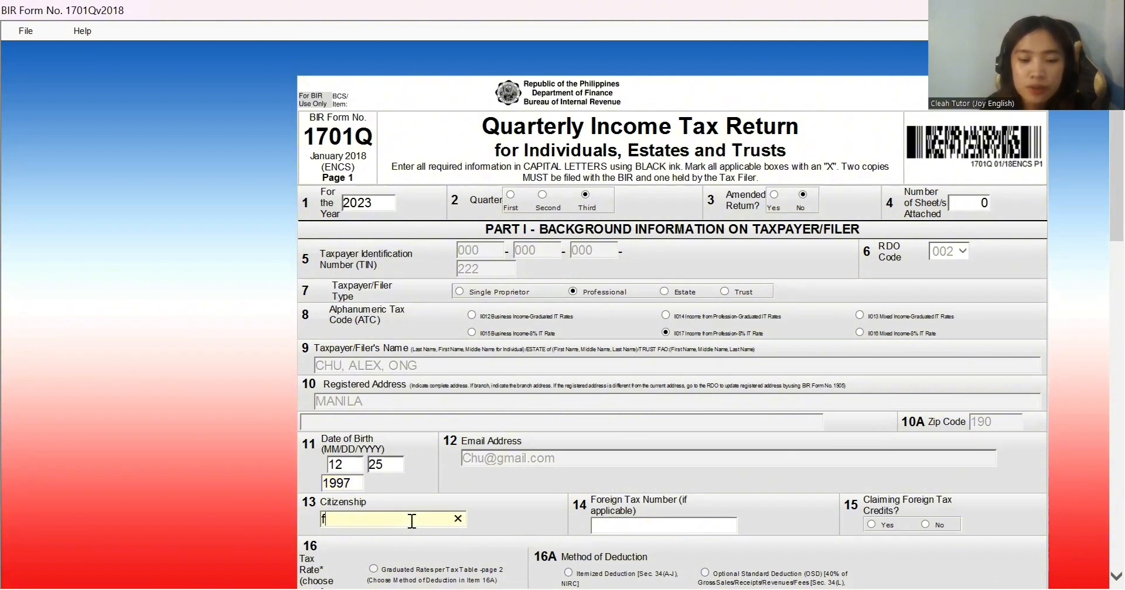
{"action": "type", "text": "ipino"}
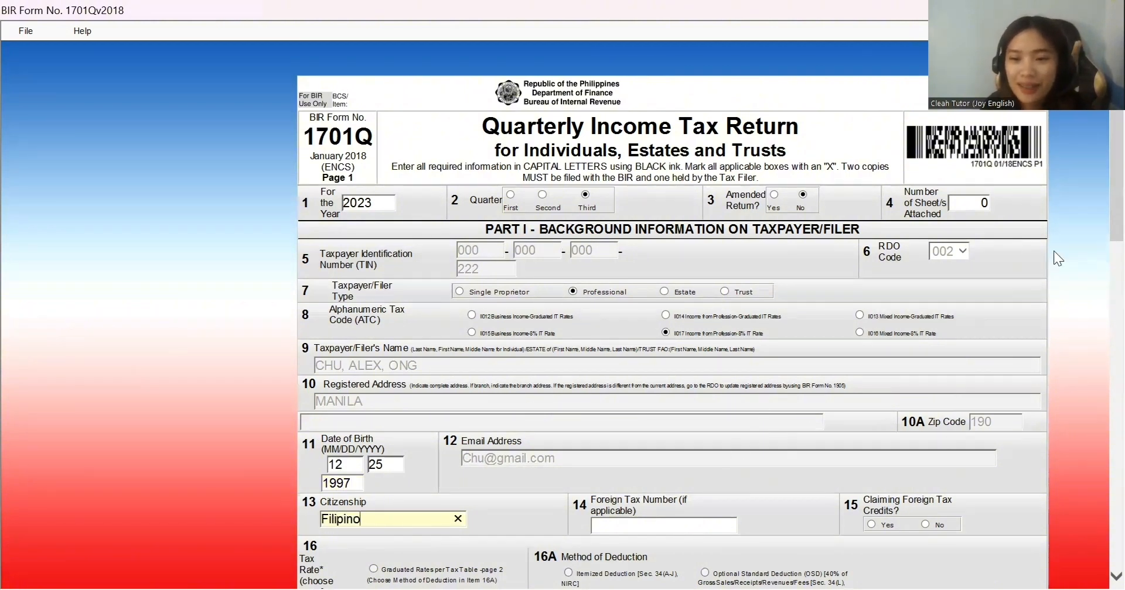
{"action": "scroll", "coordinate": [1101, 256], "scroll_direction": "down", "scroll_amount": 1}
{"action": "scroll", "coordinate": [1100, 263], "scroll_direction": "down", "scroll_amount": 5}
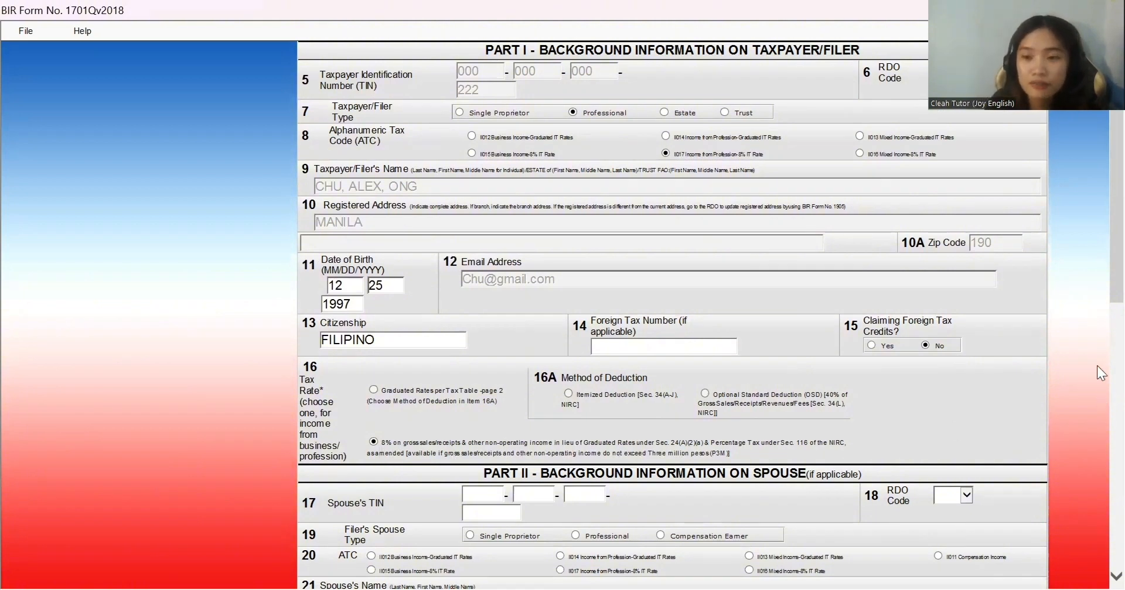
Step: Scroll past Parts II–IV to the bottom of page 1 and continue to page 2
{"action": "left_click_drag", "start_coordinate": [1098, 281], "coordinate": [1097, 310]}
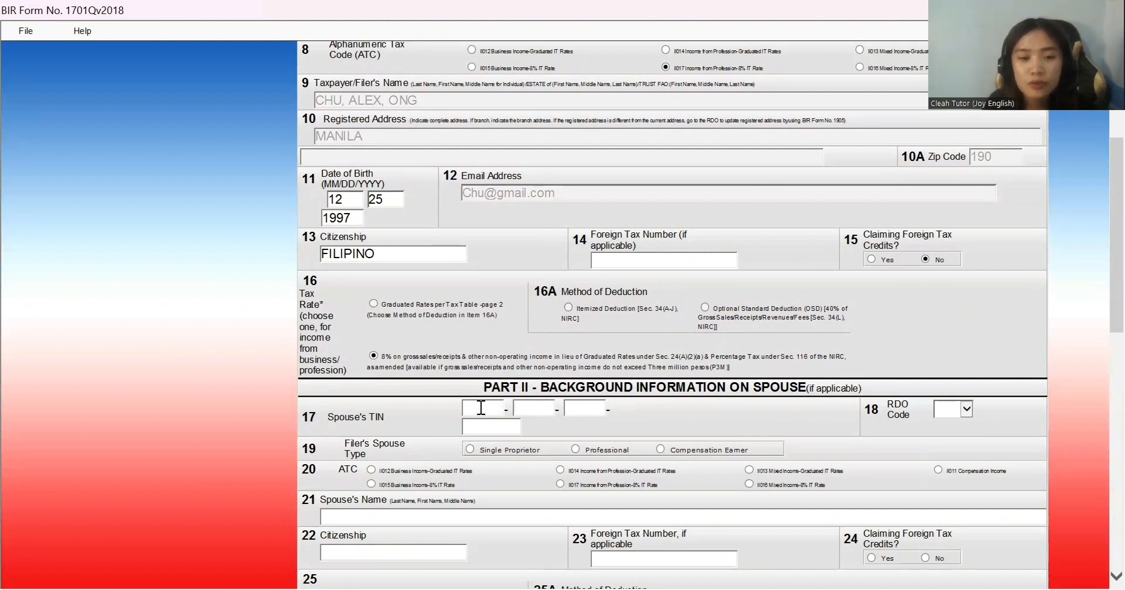
{"action": "left_click_drag", "start_coordinate": [1096, 311], "coordinate": [1096, 371]}
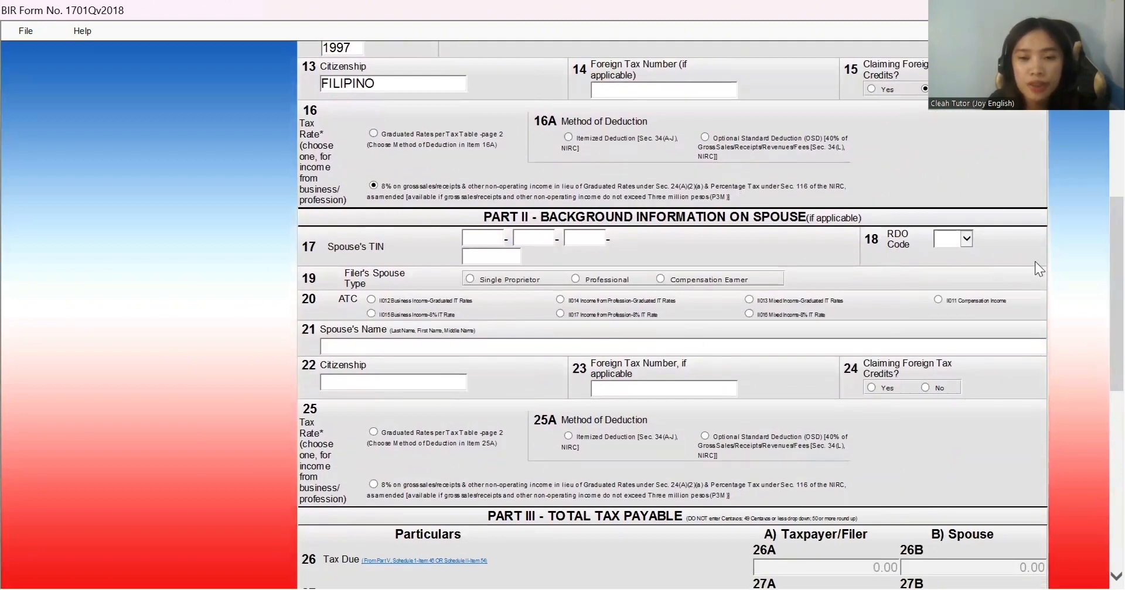
{"action": "left_click_drag", "start_coordinate": [1097, 276], "coordinate": [1096, 365]}
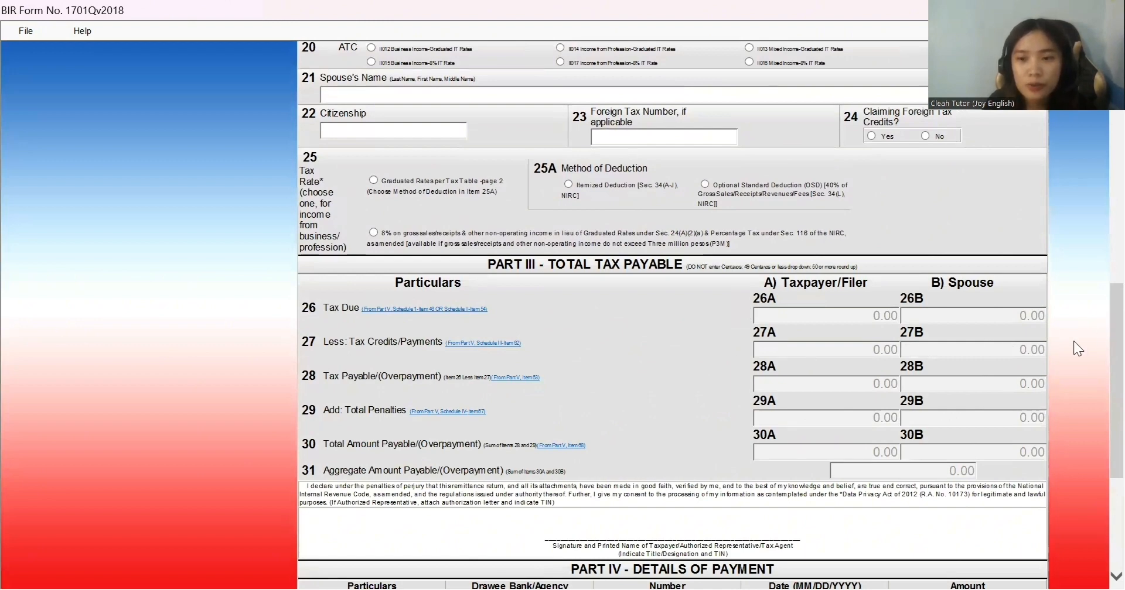
{"action": "left_click_drag", "start_coordinate": [1096, 320], "coordinate": [1096, 436]}
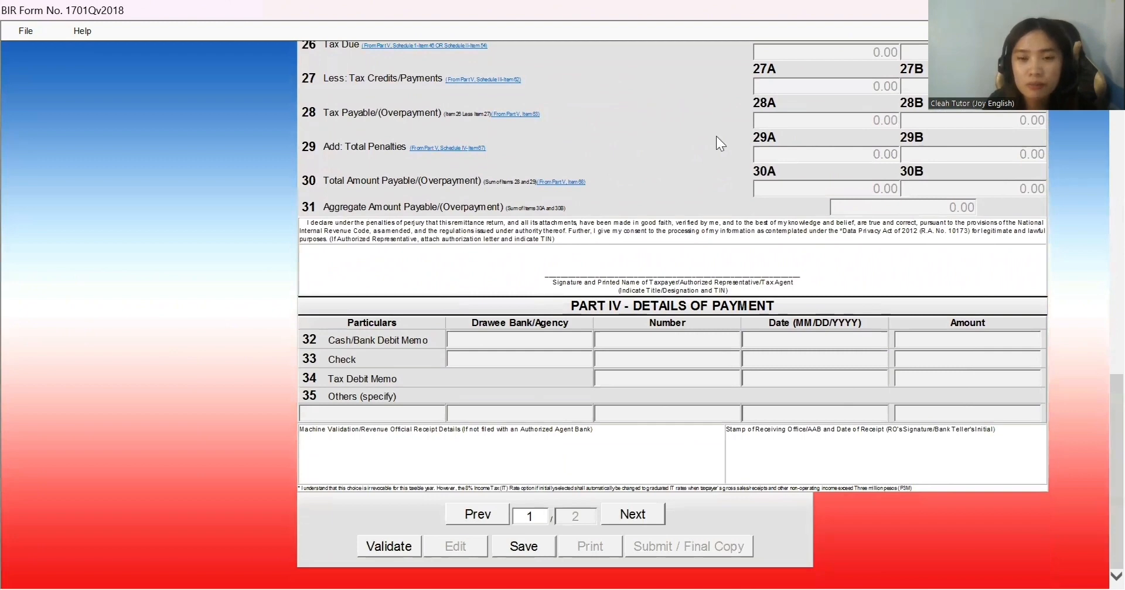
{"action": "left_click", "coordinate": [633, 515]}
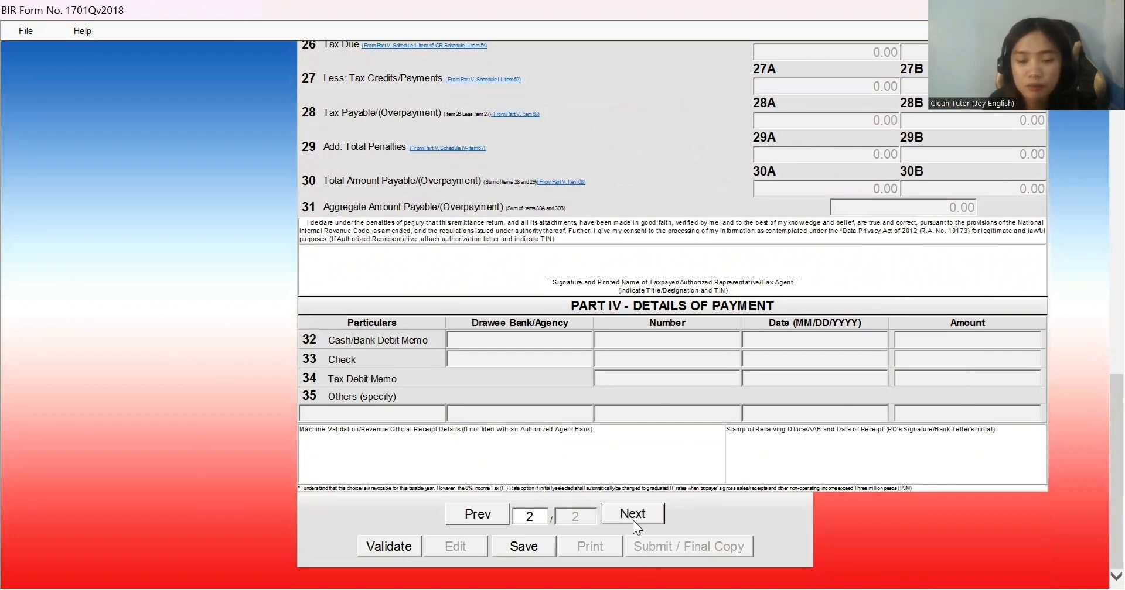
Step: Scroll page 2 through Schedule I down to the Schedule II items 47–53
{"action": "scroll", "coordinate": [1096, 167], "scroll_direction": "up", "scroll_amount": 15}
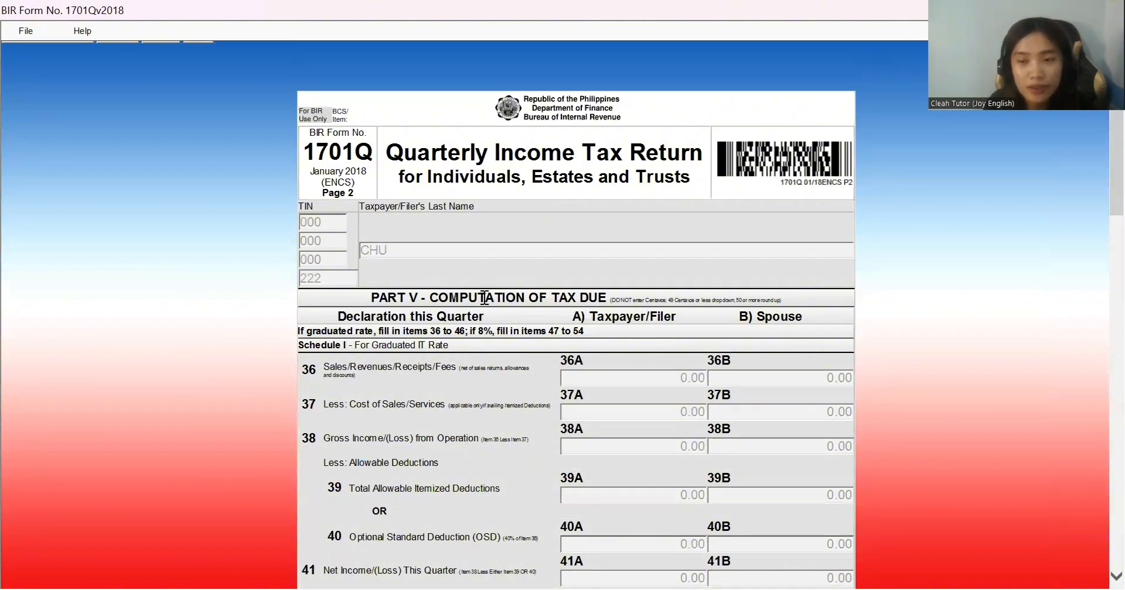
{"action": "scroll", "coordinate": [1096, 193], "scroll_direction": "down", "scroll_amount": 3}
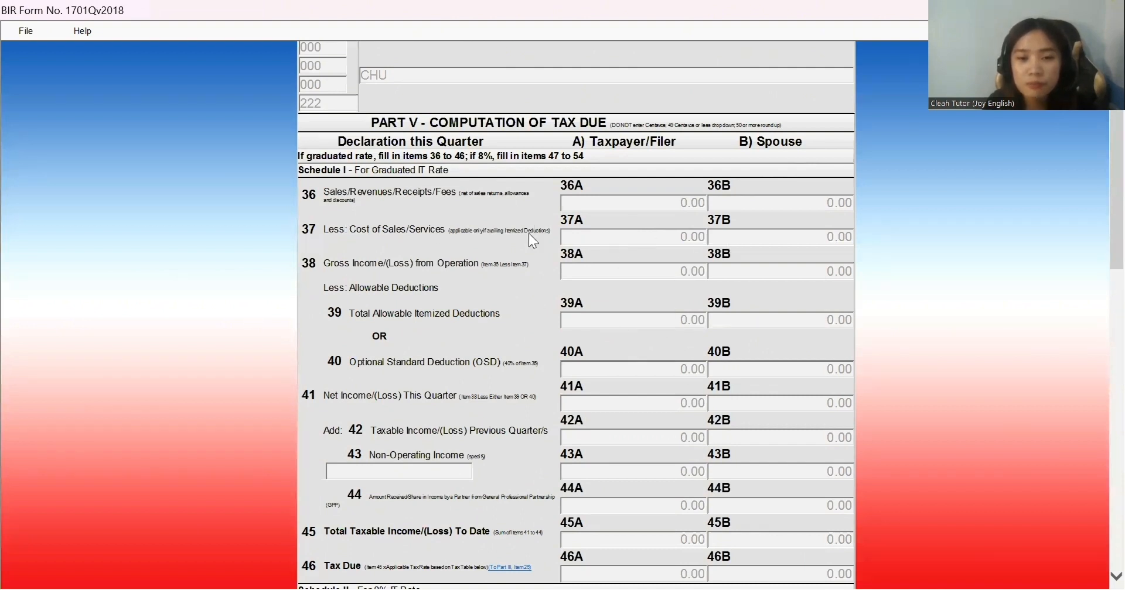
{"action": "scroll", "coordinate": [1097, 234], "scroll_direction": "down", "scroll_amount": 3}
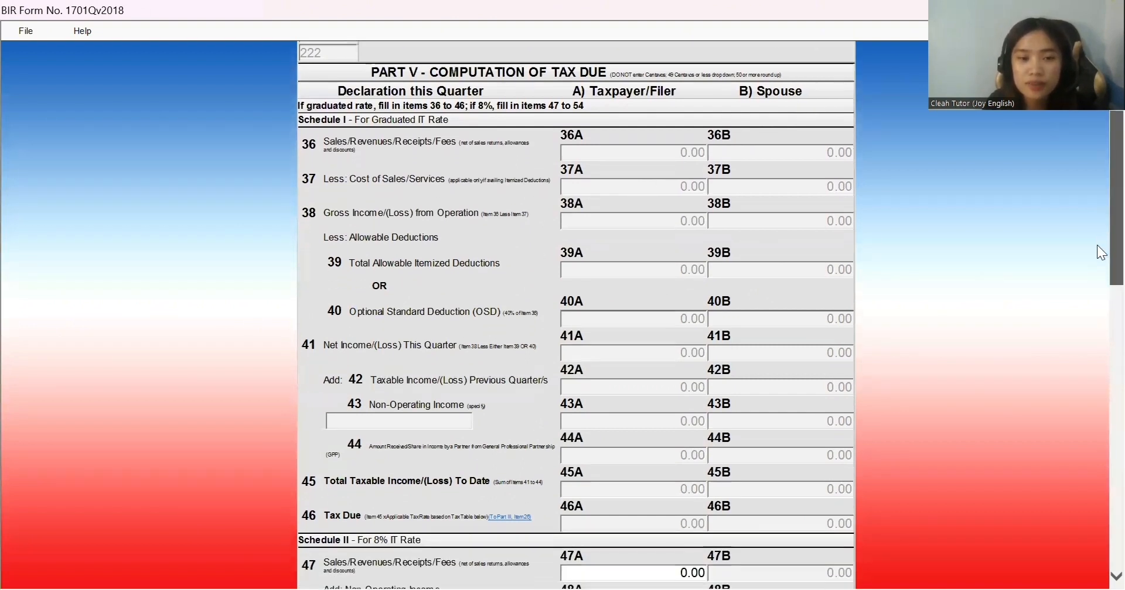
{"action": "left_click_drag", "start_coordinate": [1097, 247], "coordinate": [1097, 212]}
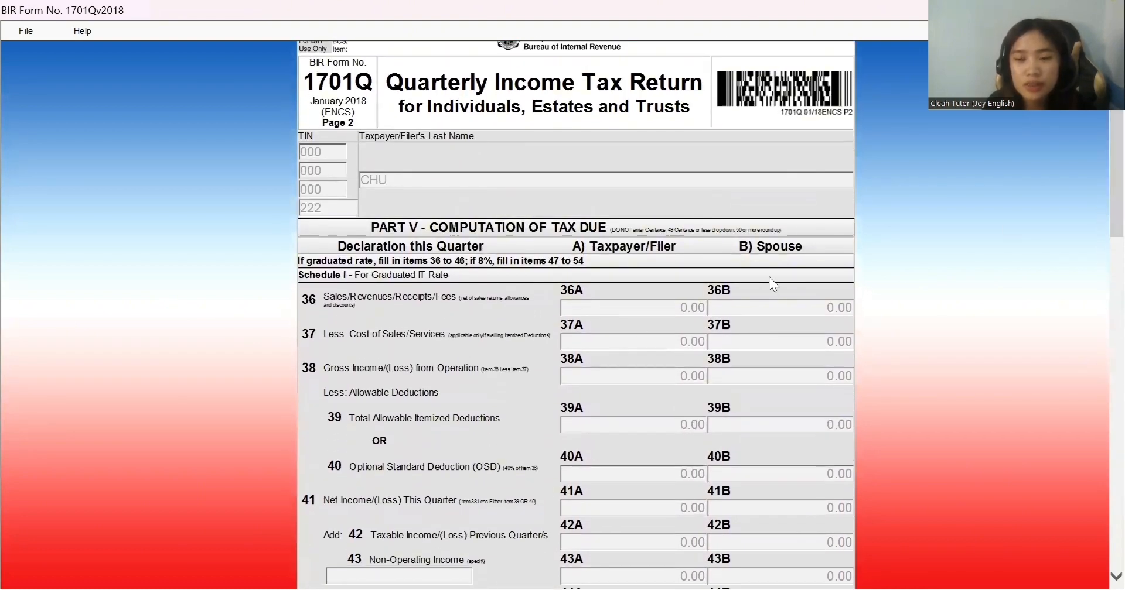
Step: Enter 10,000.00 as item 47A sales, giving 800.00 tax due at 8%
{"action": "left_click_drag", "start_coordinate": [1096, 228], "coordinate": [1096, 381]}
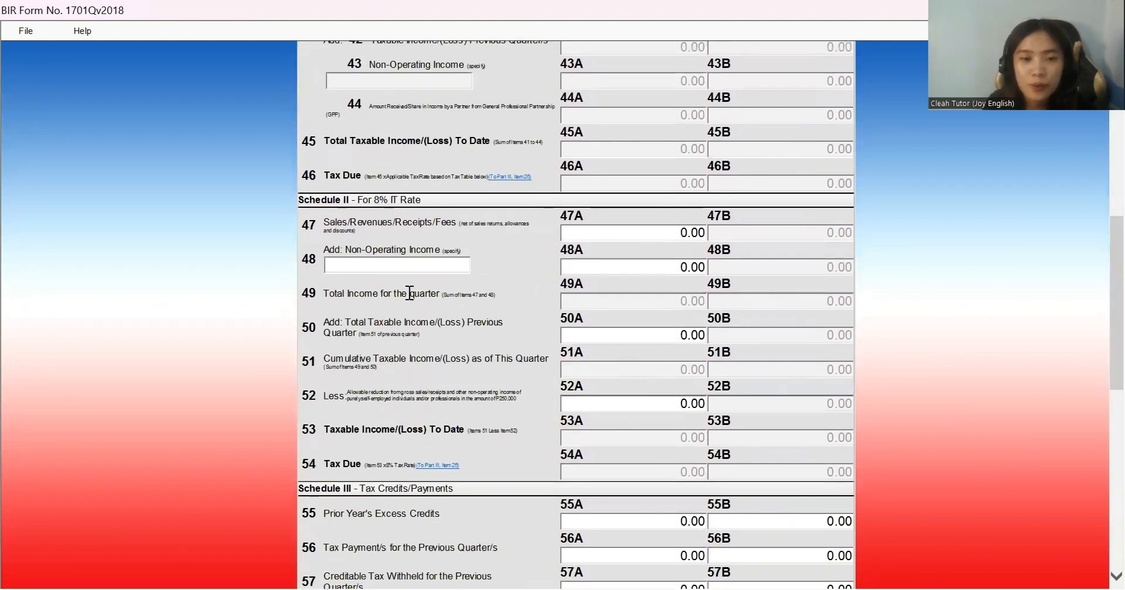
{"action": "left_click", "coordinate": [632, 234]}
{"action": "key", "text": "BackSpace"}
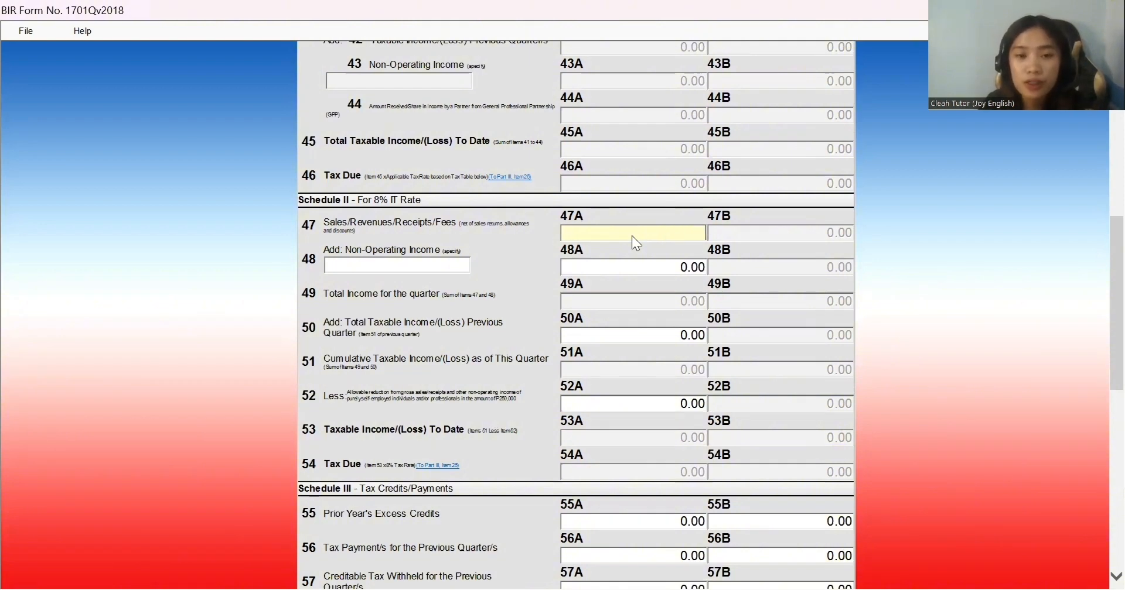
{"action": "type", "text": "10000"}
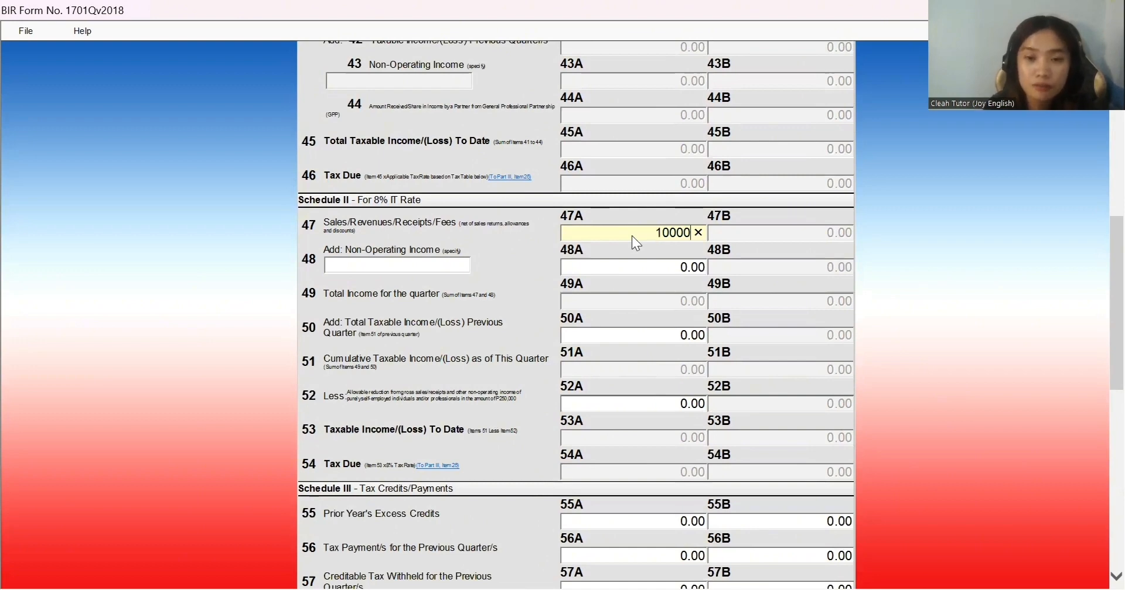
{"action": "left_click", "coordinate": [673, 265]}
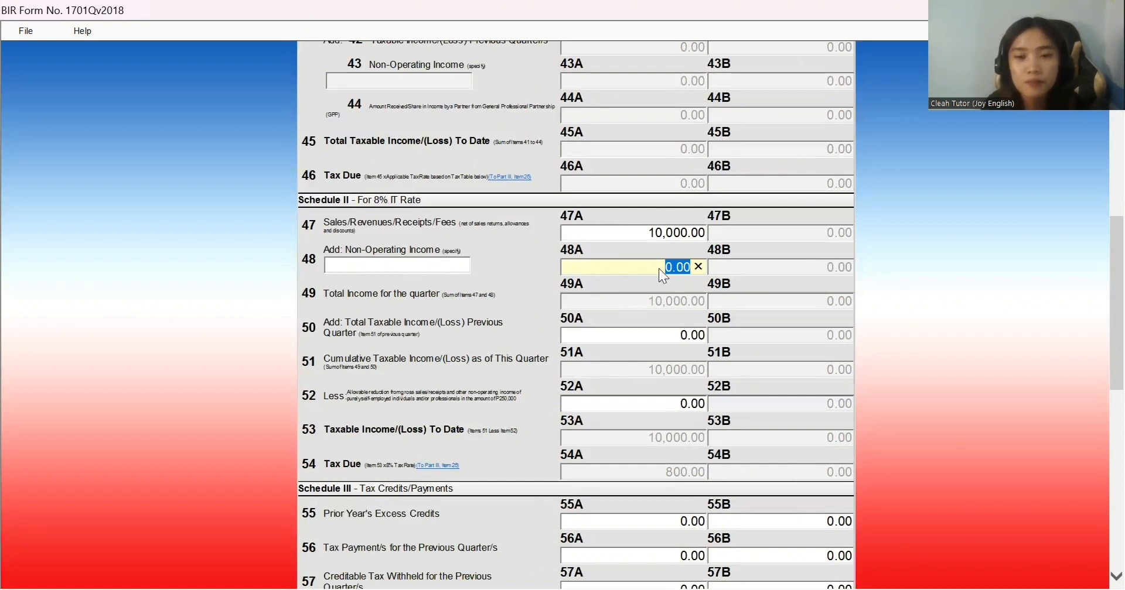
{"action": "left_click", "coordinate": [646, 332]}
{"action": "left_click", "coordinate": [642, 305]}
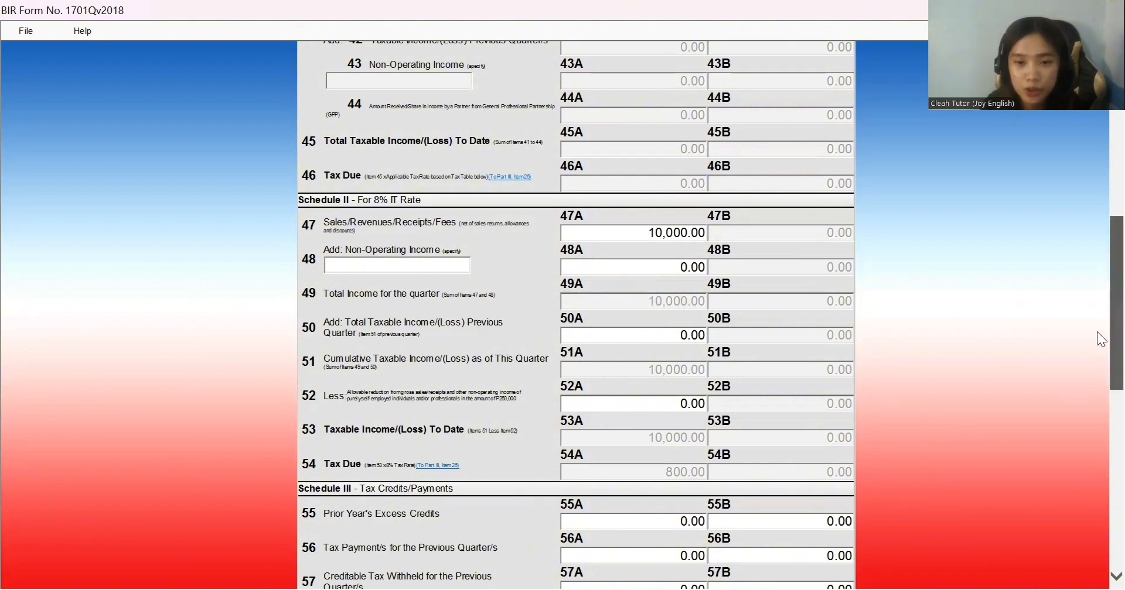
{"action": "scroll", "coordinate": [1097, 346], "scroll_direction": "down", "scroll_amount": 3}
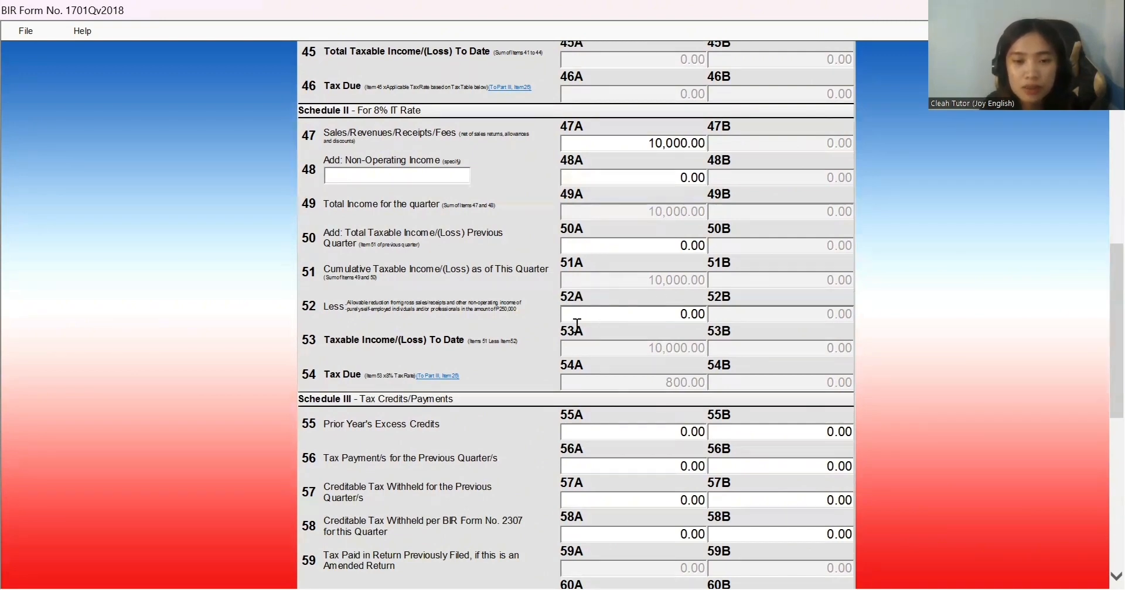
Step: Enter 250,000.00 as the allowable reduction in item 52A, bringing tax due to 0.00
{"action": "left_click", "coordinate": [603, 310]}
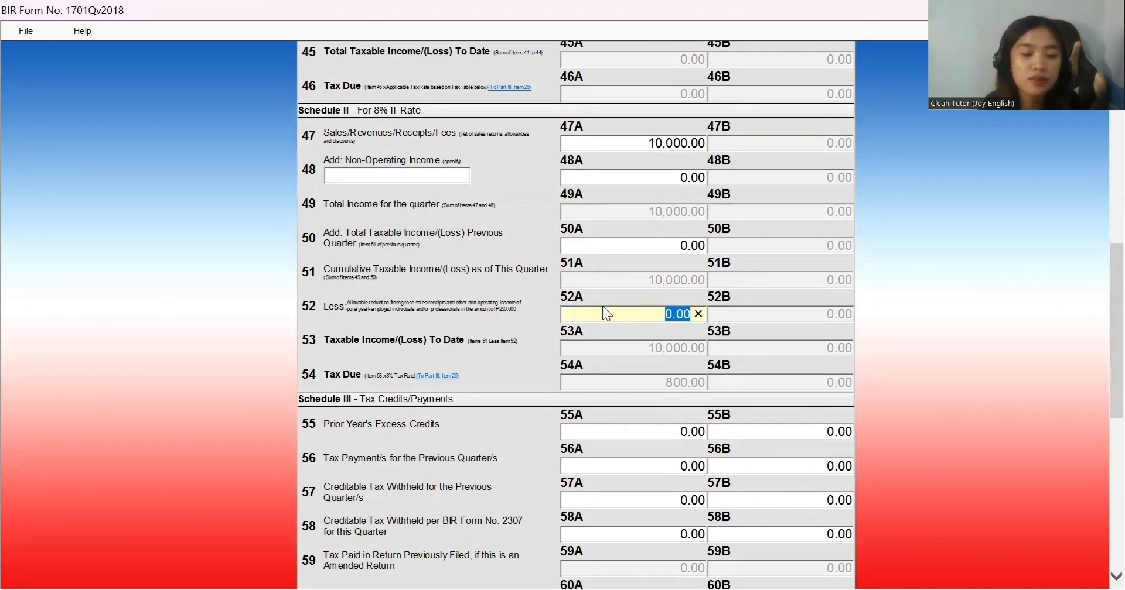
{"action": "type", "text": "25"}
{"action": "type", "text": "0000"}
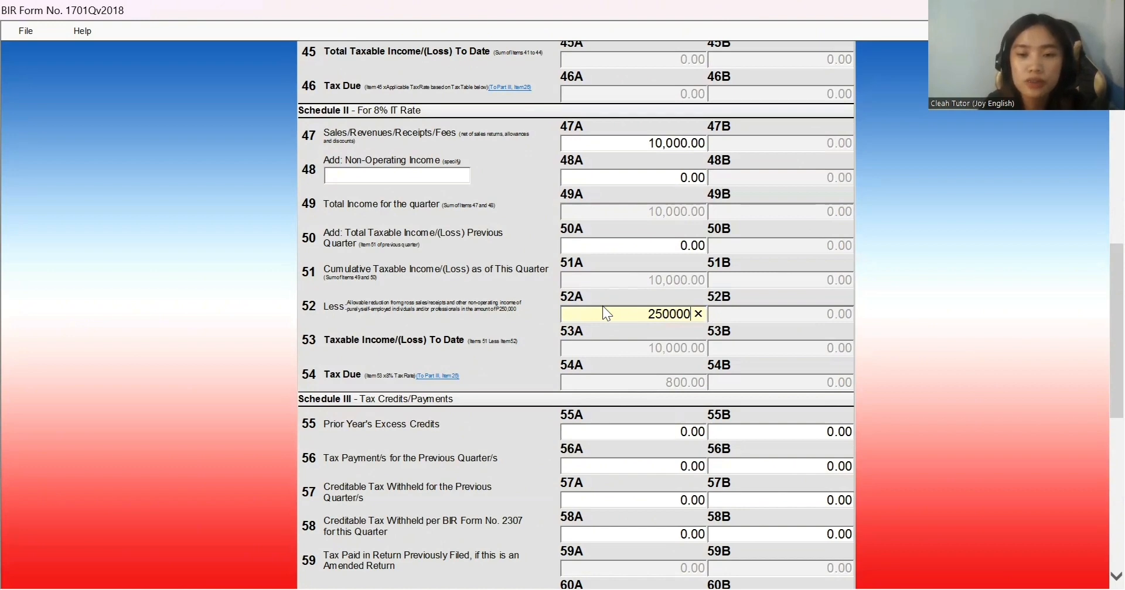
{"action": "left_click", "coordinate": [654, 385]}
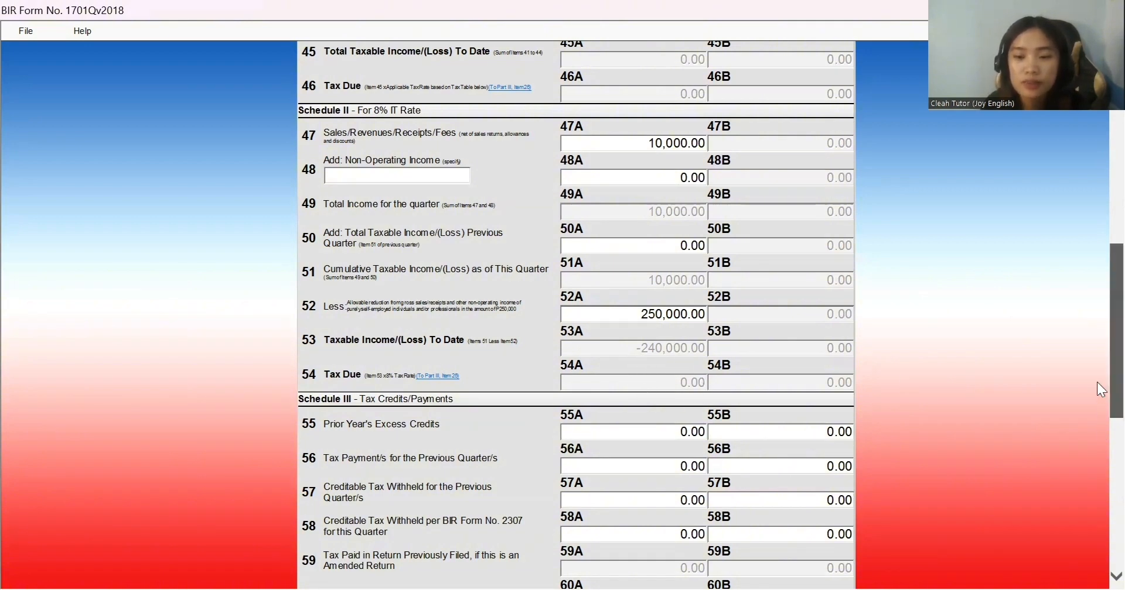
{"action": "scroll", "coordinate": [1096, 414], "scroll_direction": "down", "scroll_amount": 1}
{"action": "scroll", "coordinate": [1097, 416], "scroll_direction": "down", "scroll_amount": 2}
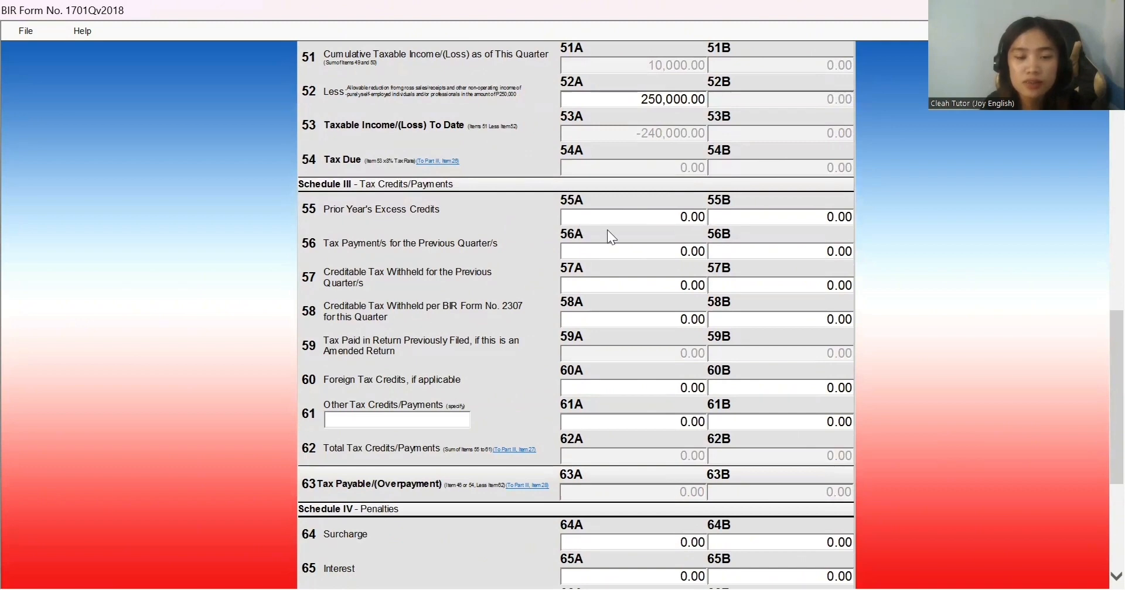
Step: Enter 500.00 in item 58A, making total tax credits 500.00 and tax payable -500.00
{"action": "left_click", "coordinate": [637, 221]}
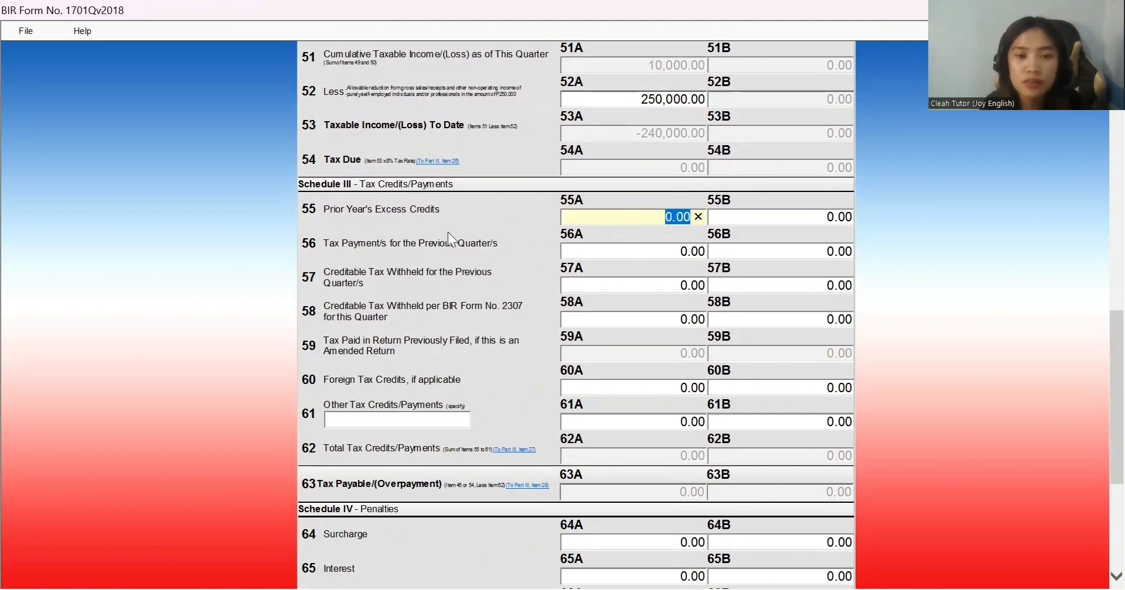
{"action": "left_click", "coordinate": [636, 255]}
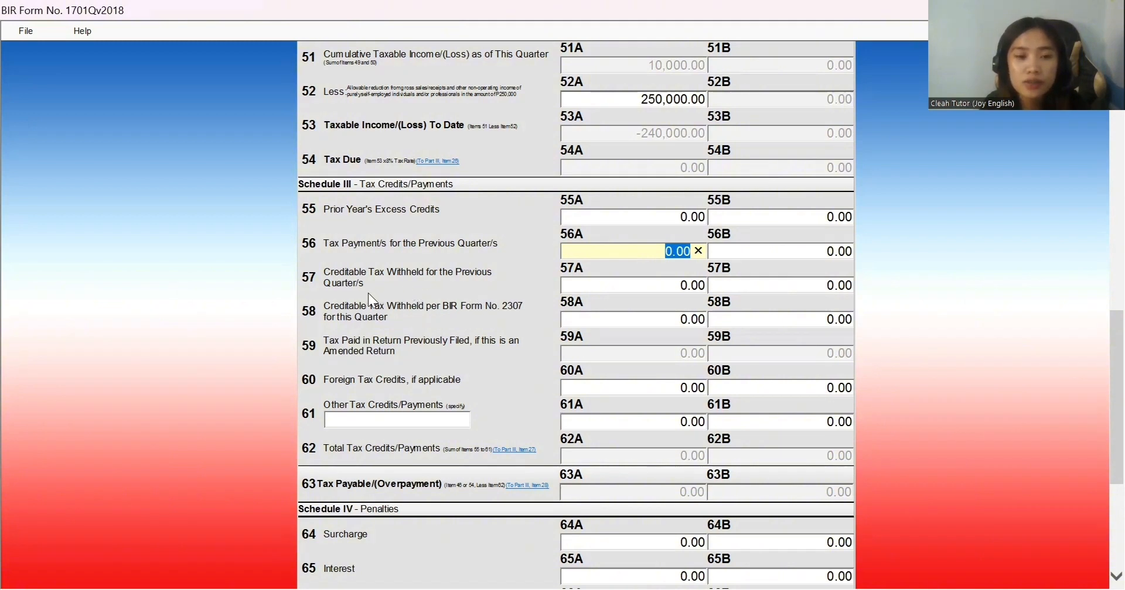
{"action": "left_click", "coordinate": [617, 297]}
{"action": "left_click", "coordinate": [629, 284]}
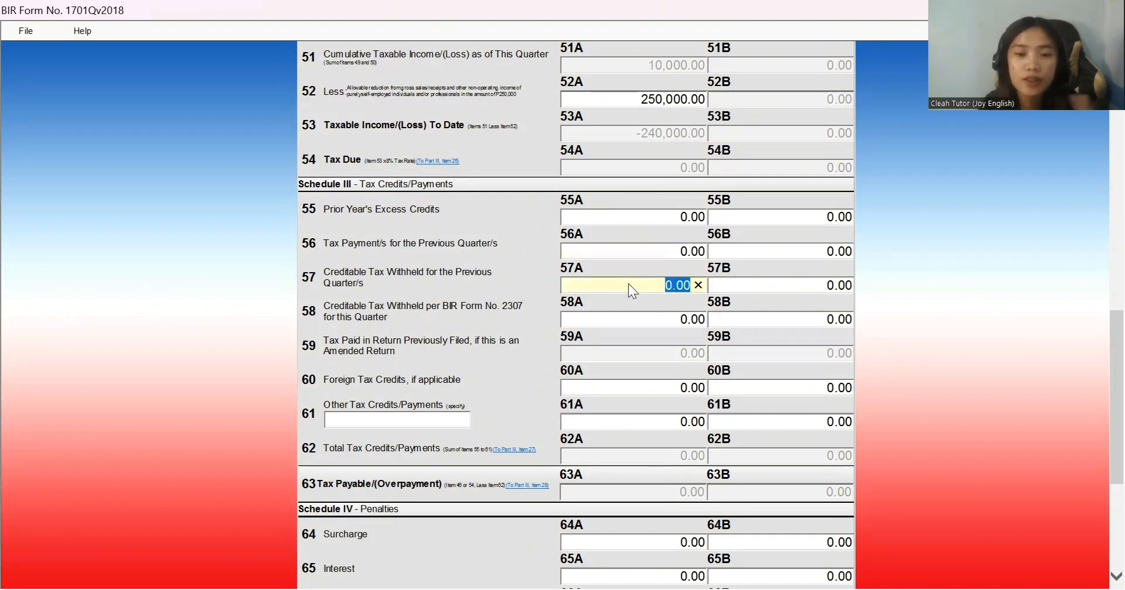
{"action": "left_click", "coordinate": [650, 323]}
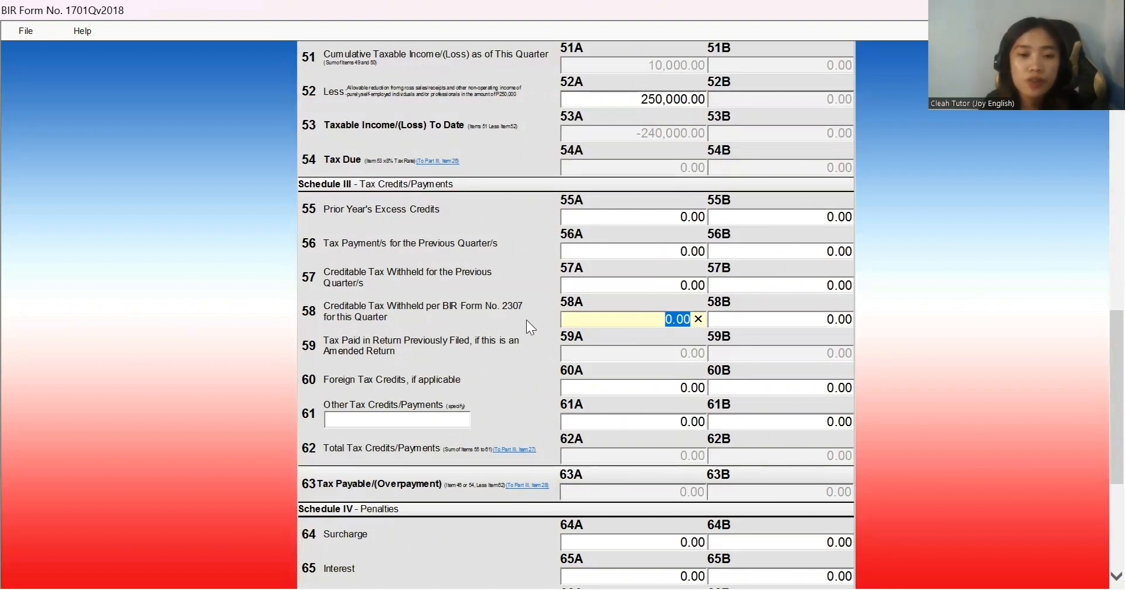
{"action": "left_click", "coordinate": [605, 319]}
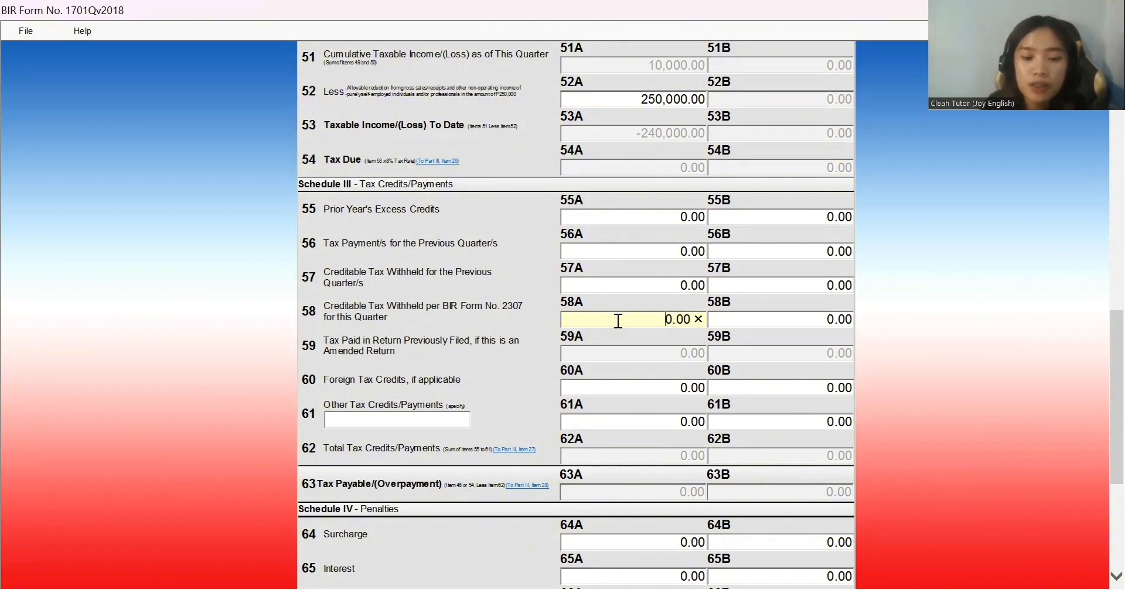
{"action": "type", "text": "500"}
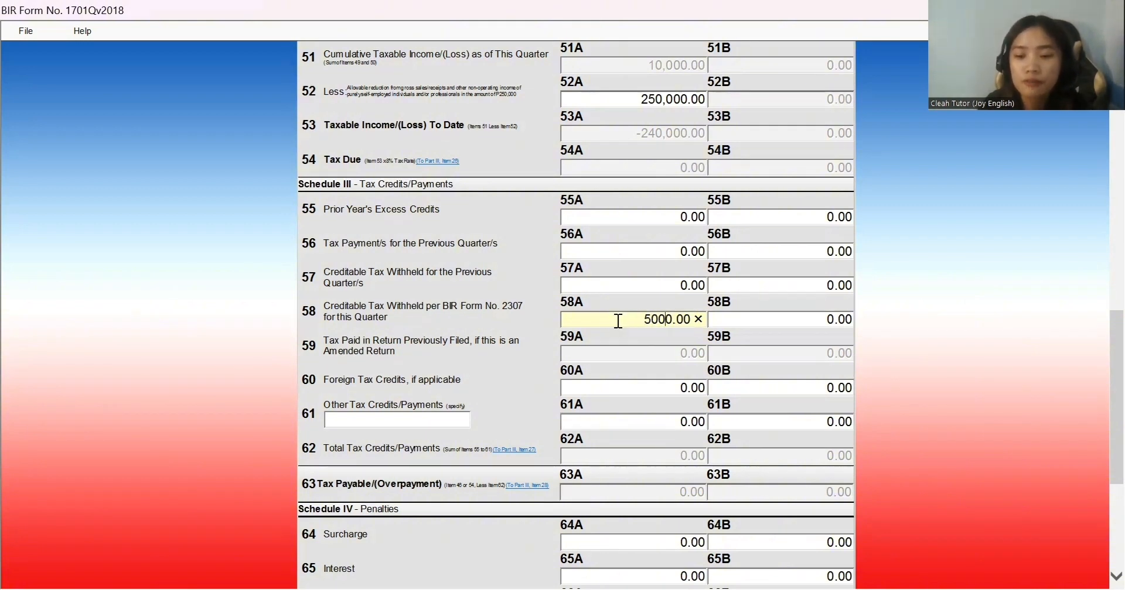
{"action": "key", "text": "BackSpace"}
{"action": "left_click", "coordinate": [649, 349]}
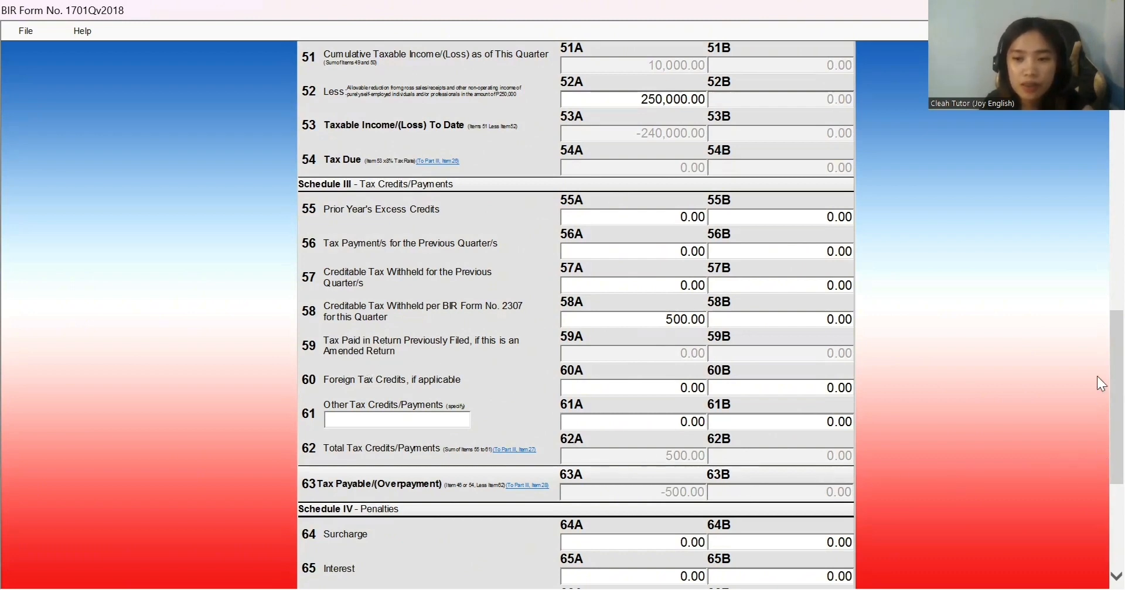
{"action": "scroll", "coordinate": [1096, 379], "scroll_direction": "down", "scroll_amount": 5}
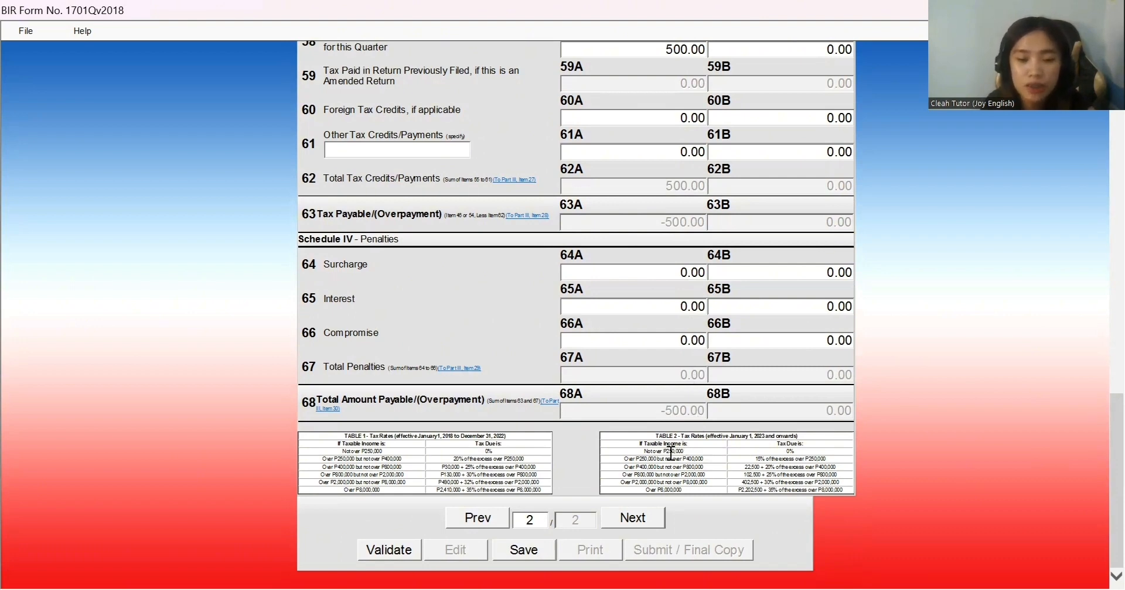
Step: Validate Form 1701Q, then save it as the 2023Q3 file with the background information
{"action": "left_click", "coordinate": [397, 552]}
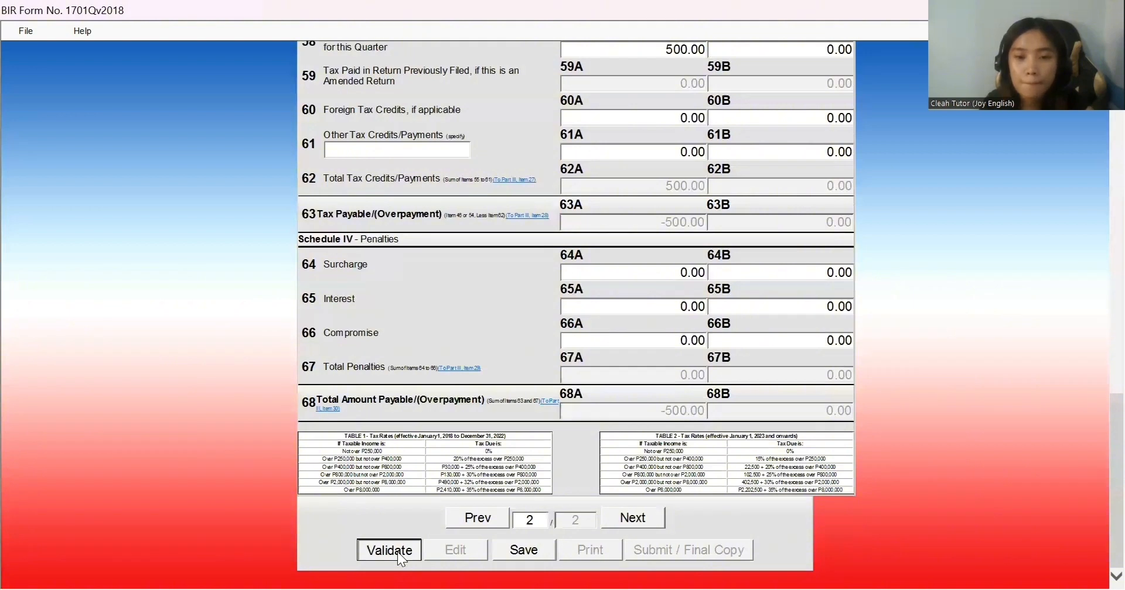
{"action": "left_click", "coordinate": [704, 366]}
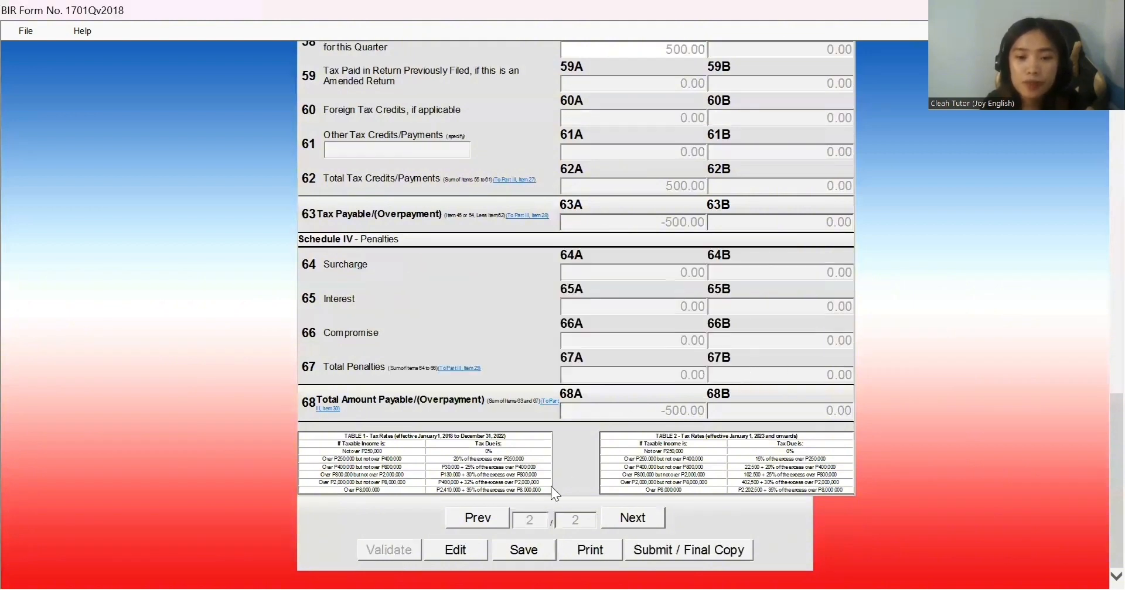
{"action": "left_click", "coordinate": [537, 556]}
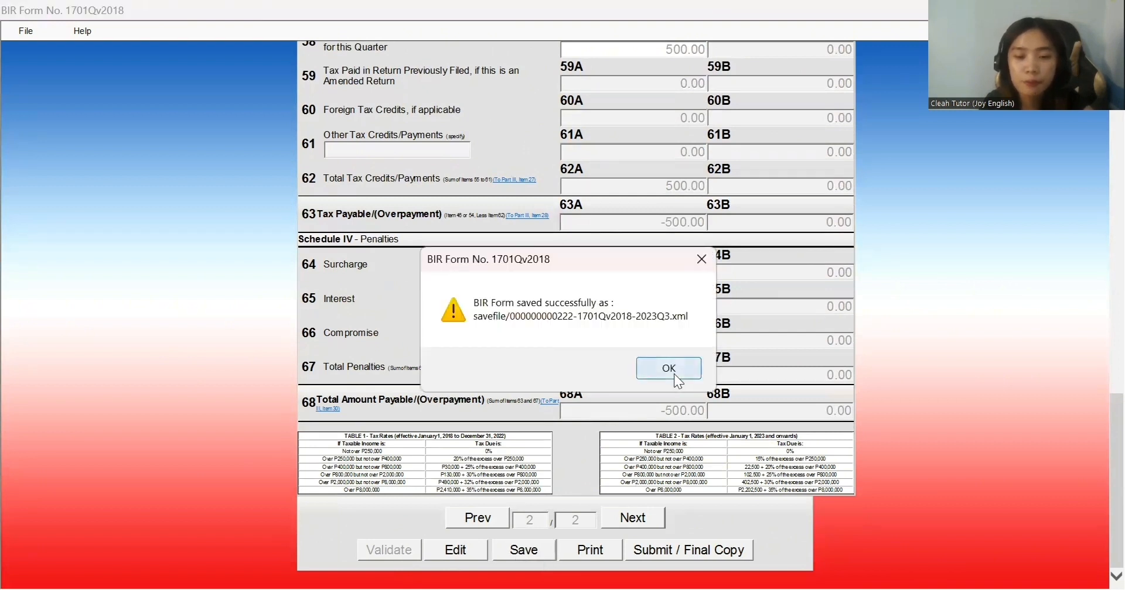
{"action": "left_click", "coordinate": [674, 375]}
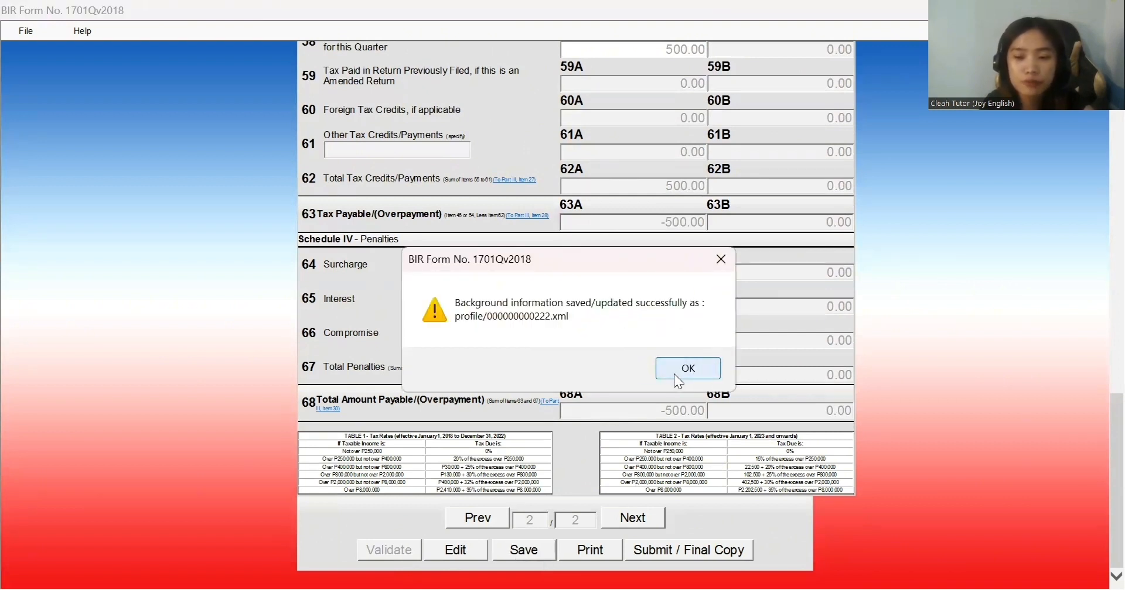
{"action": "left_click", "coordinate": [678, 378]}
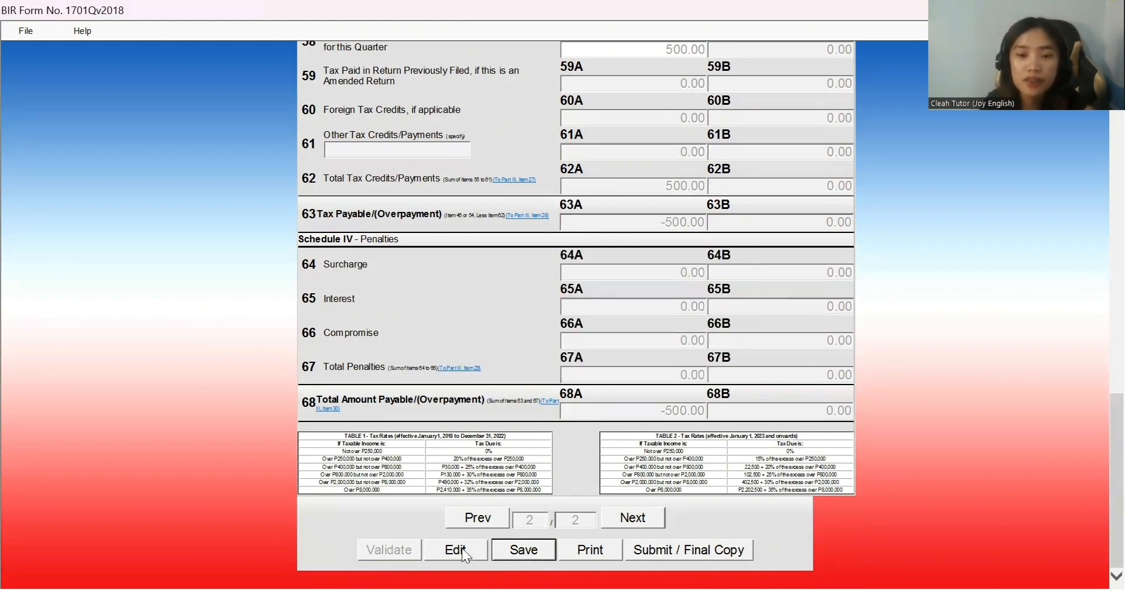
Step: Open page 2 in print layout, choose File > Print, then cancel print mode
{"action": "left_click", "coordinate": [591, 558]}
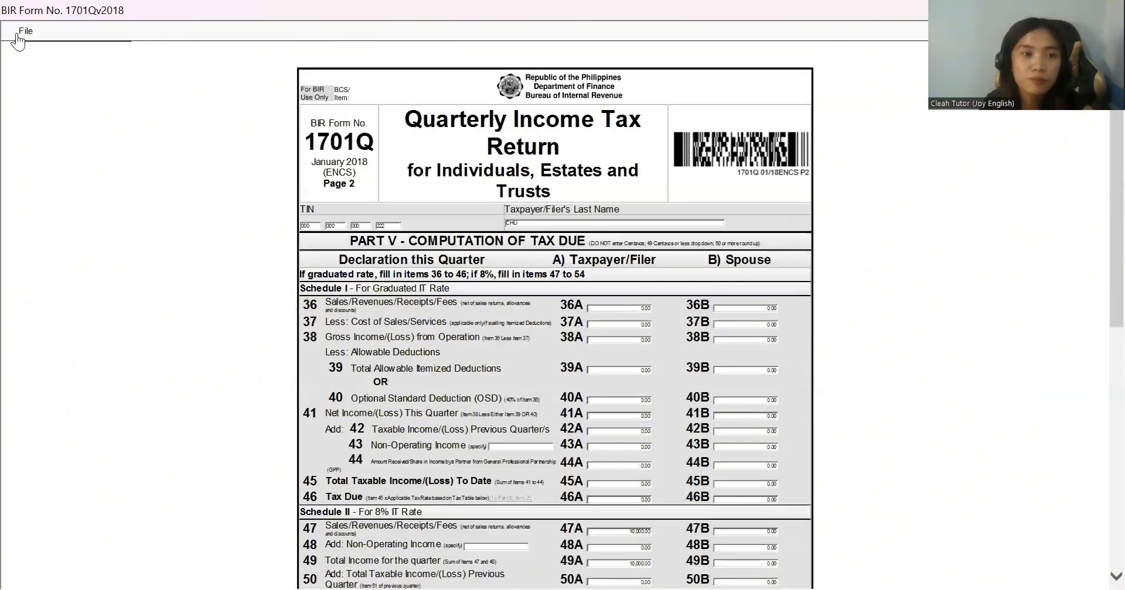
{"action": "left_click", "coordinate": [25, 31]}
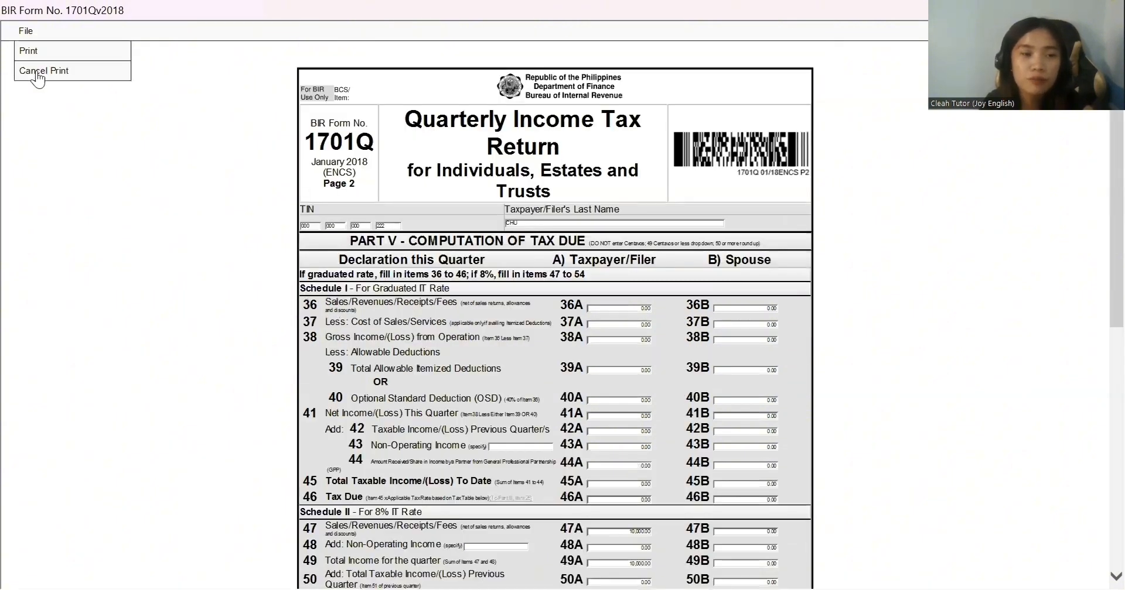
{"action": "left_click", "coordinate": [65, 55]}
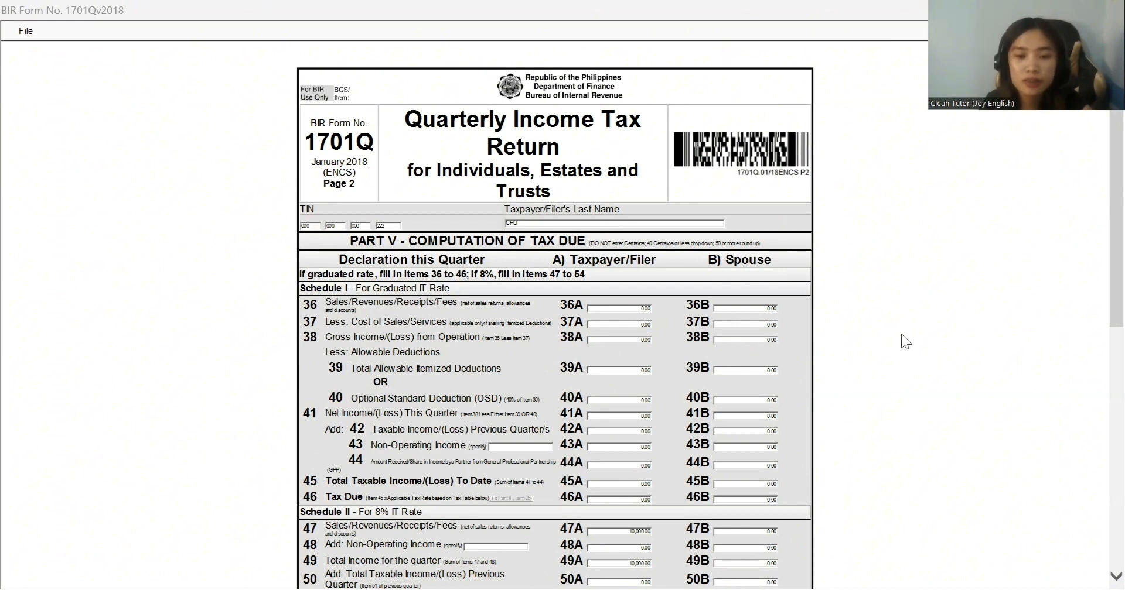
{"action": "left_click", "coordinate": [26, 31]}
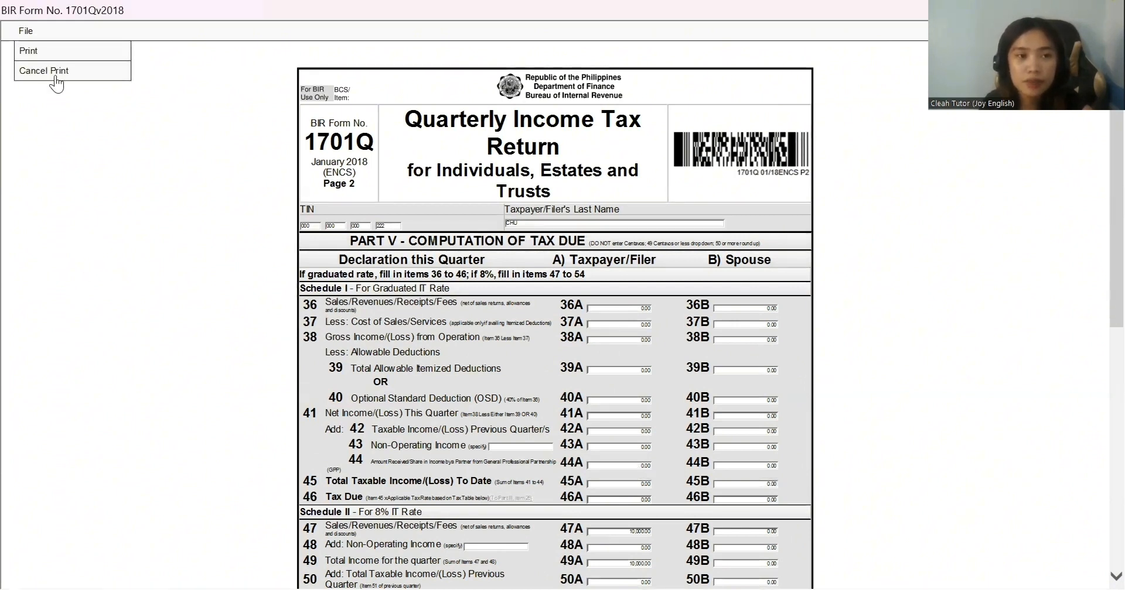
{"action": "left_click", "coordinate": [52, 71]}
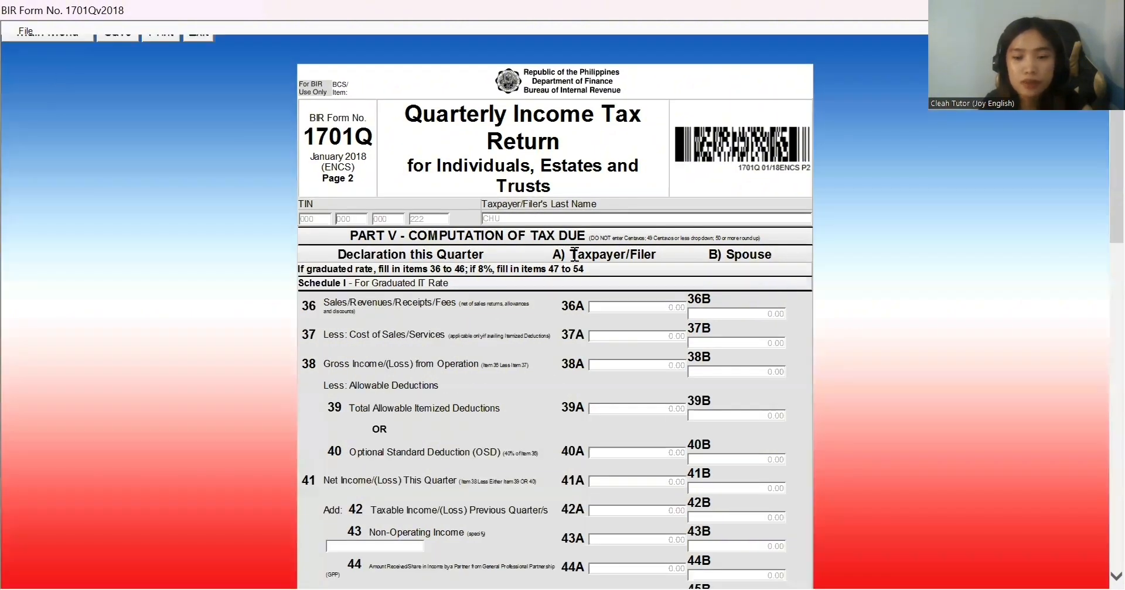
Step: Submit the 1701Q as Final Copy, accept the TOSA, and confirm resending it online
{"action": "scroll", "coordinate": [1099, 228], "scroll_direction": "down", "scroll_amount": 15}
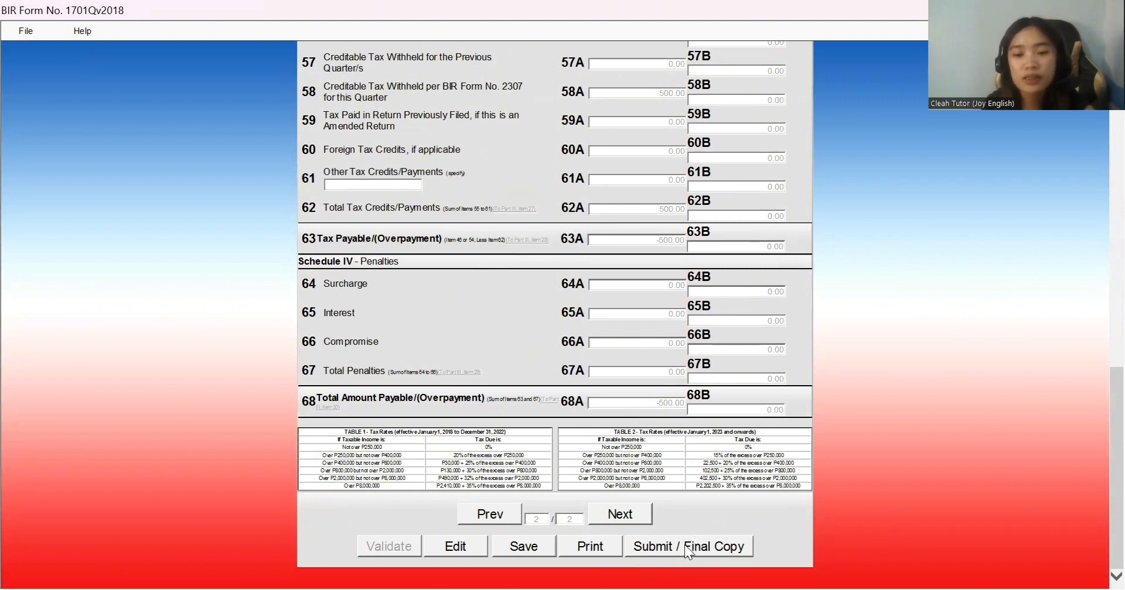
{"action": "left_click", "coordinate": [683, 546]}
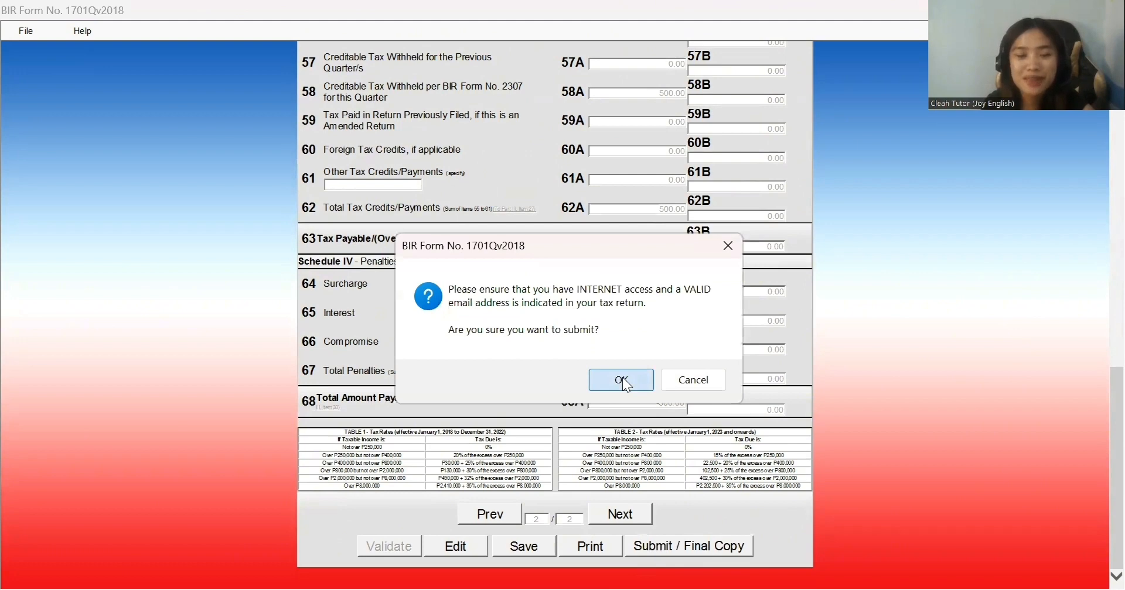
{"action": "left_click", "coordinate": [622, 381]}
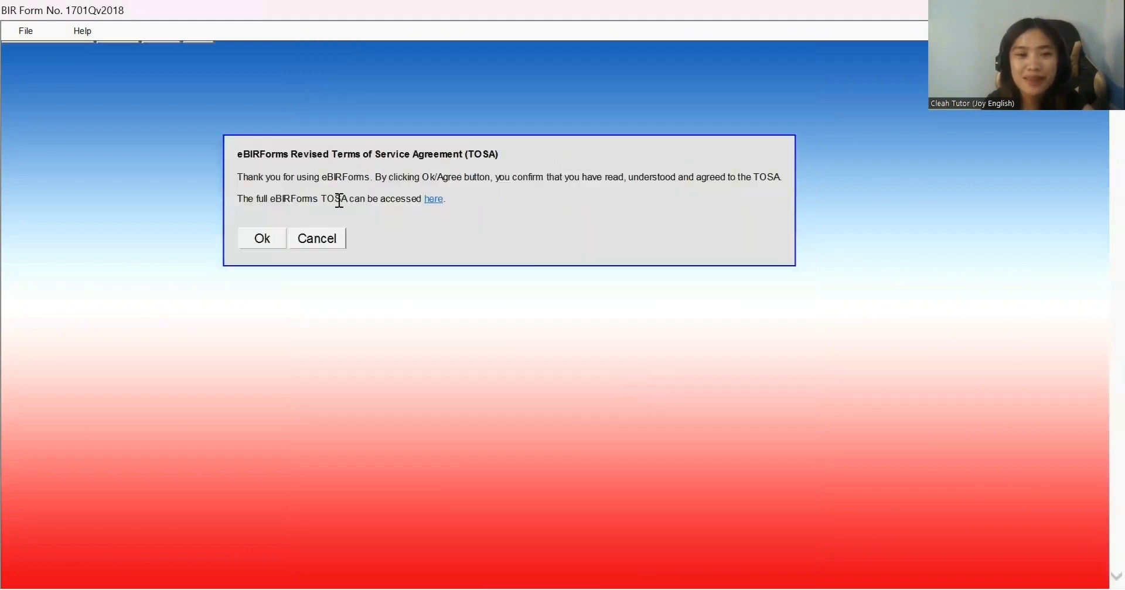
{"action": "left_click", "coordinate": [264, 240]}
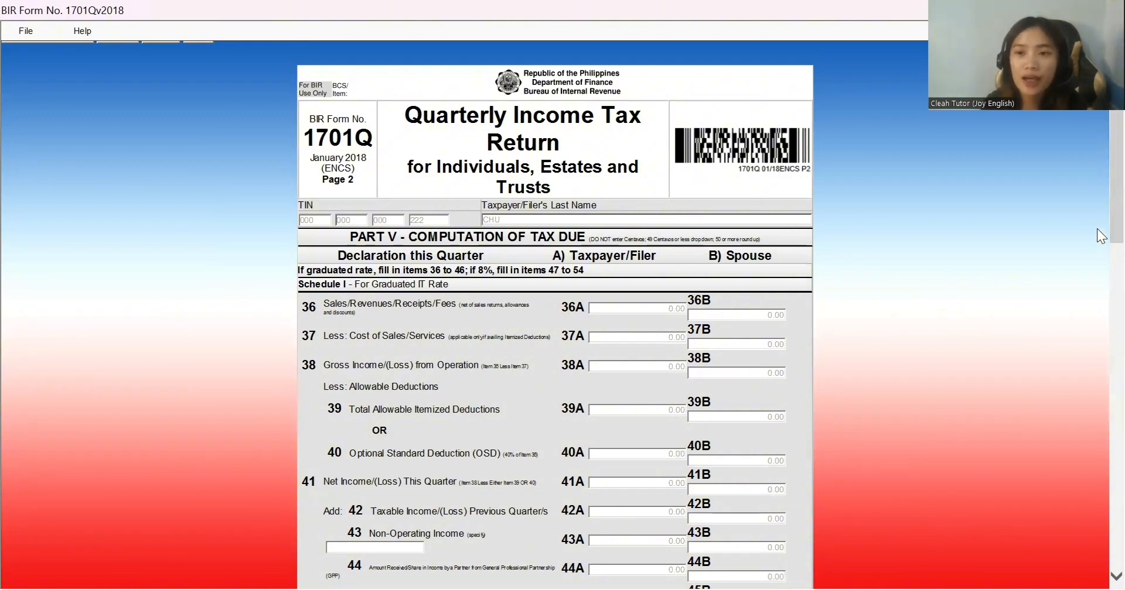
{"action": "left_click_drag", "start_coordinate": [1097, 229], "coordinate": [1095, 555]}
{"action": "left_click", "coordinate": [680, 545]}
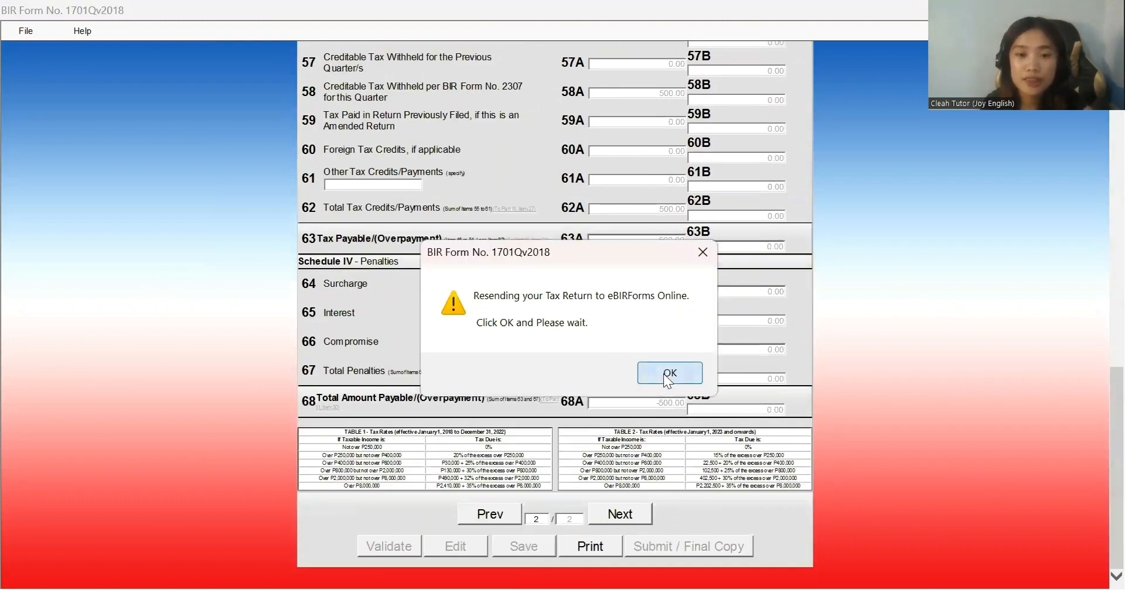
{"action": "left_click", "coordinate": [667, 379]}
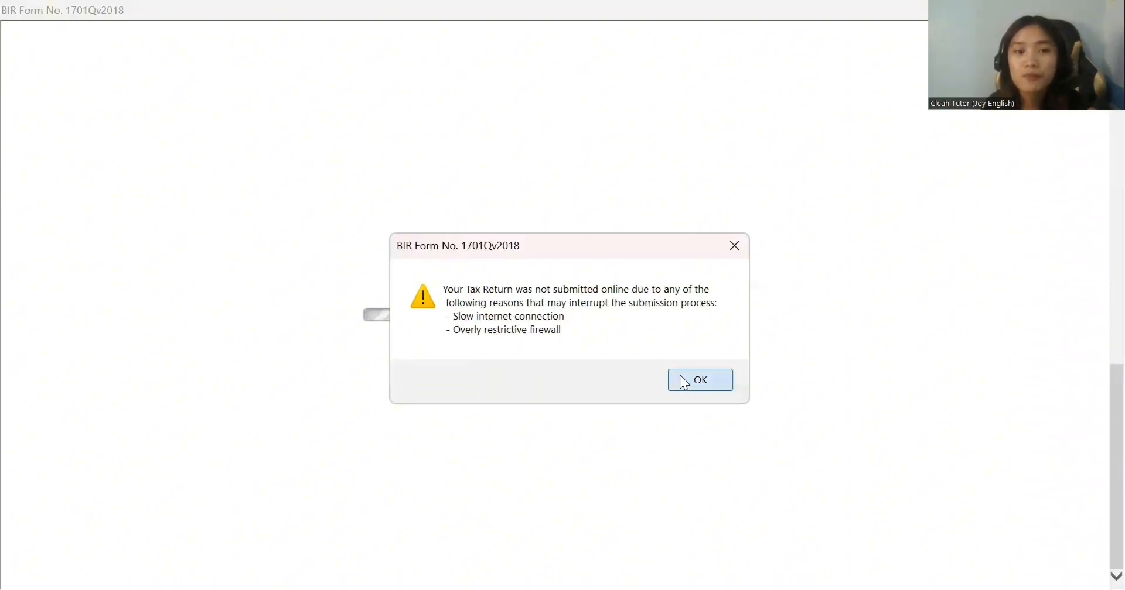
Step: Dismiss the 'Your Tax Return was not submitted online' warning to return to page 2
{"action": "left_click", "coordinate": [681, 382]}
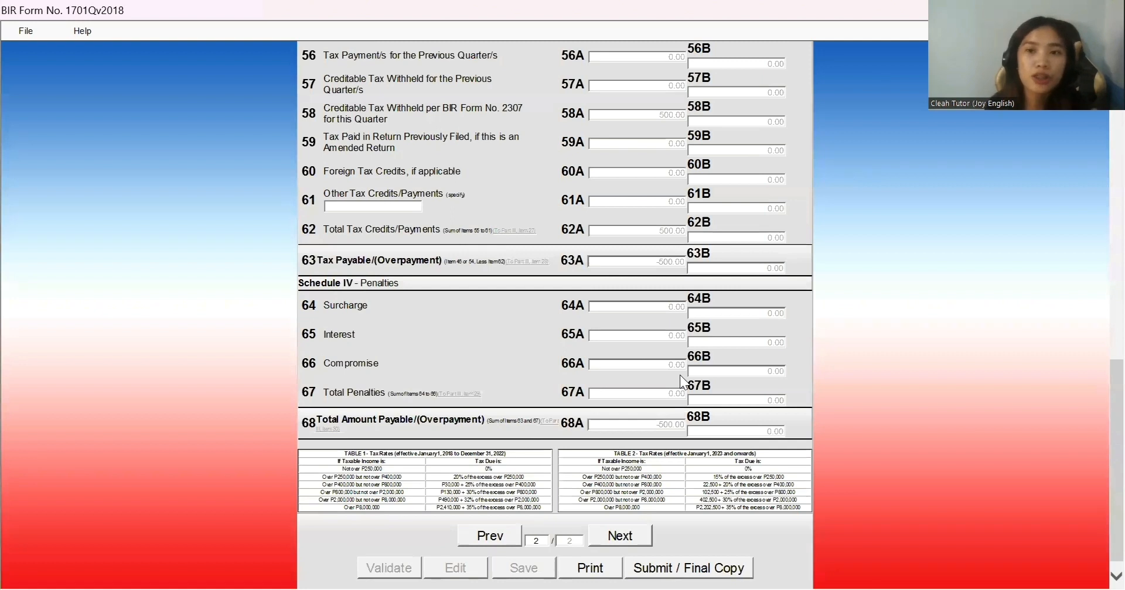